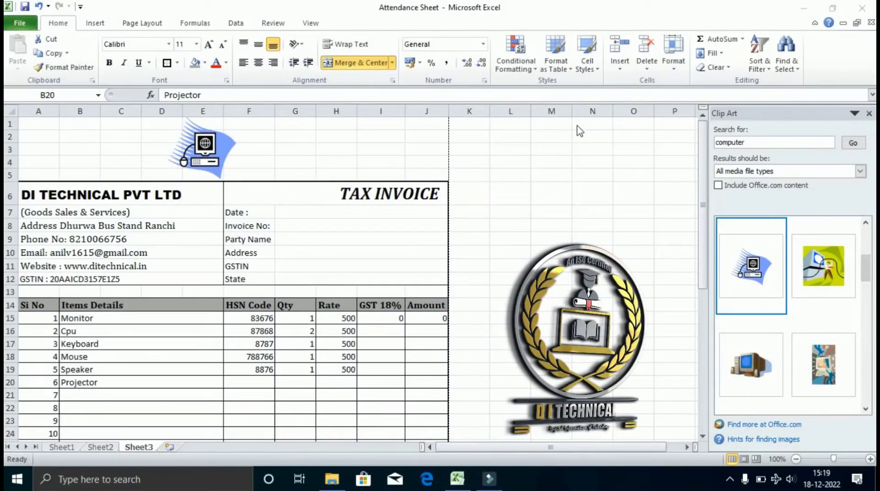
pyautogui.click(205, 156)
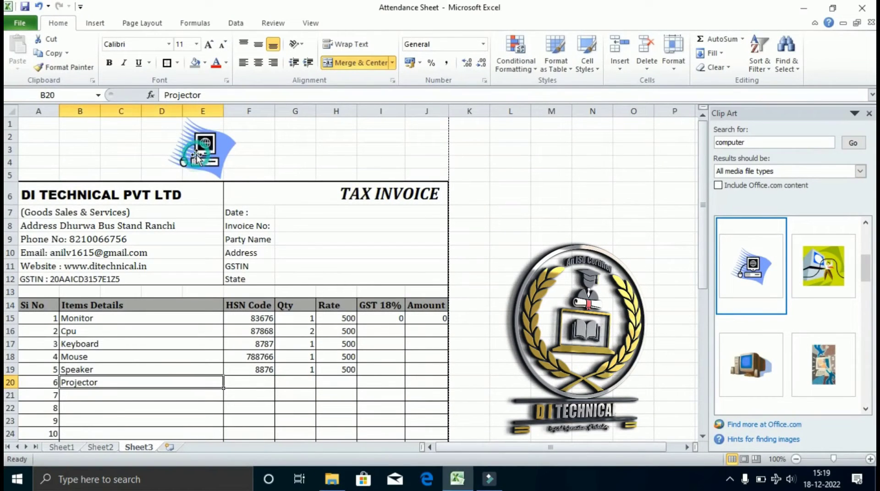
pyautogui.scroll(-3, 335, 222)
pyautogui.scroll(3, 335, 222)
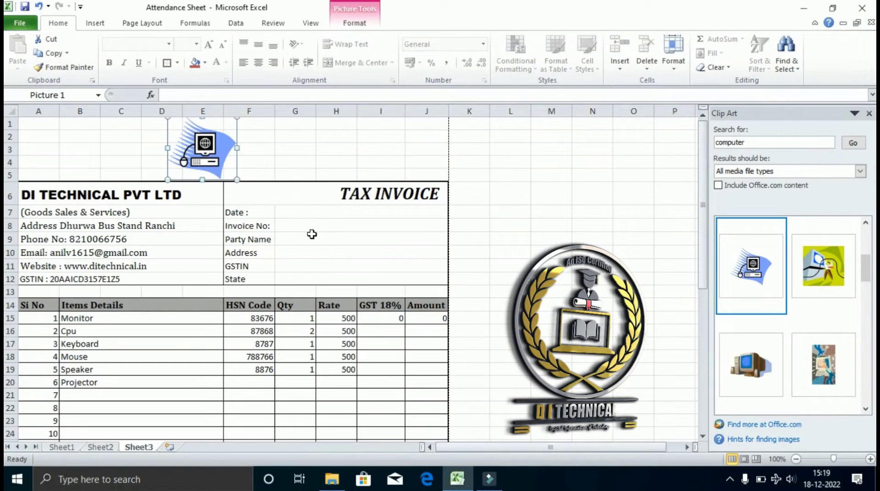
# - Set the Rate to 3500 for Monitor and 6000 for Cpu in the invoice's item table
pyautogui.scroll(-1, 312, 301)
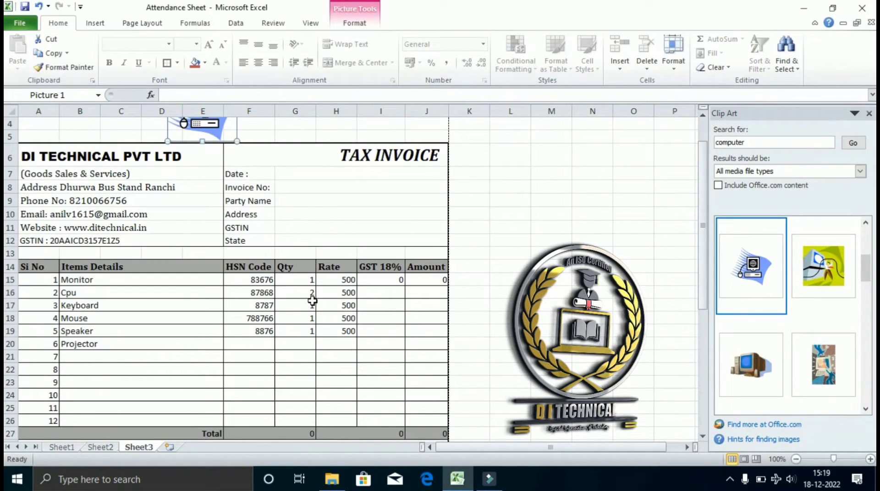
pyautogui.scroll(-1, 371, 310)
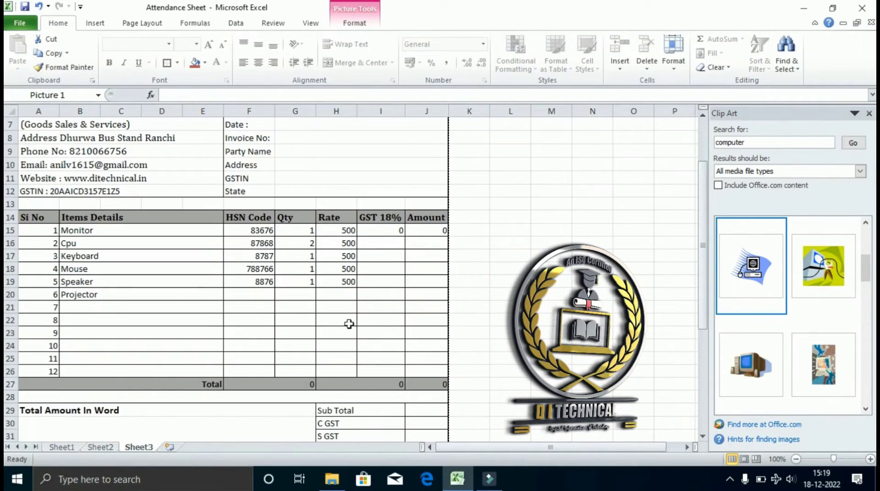
pyautogui.click(381, 230)
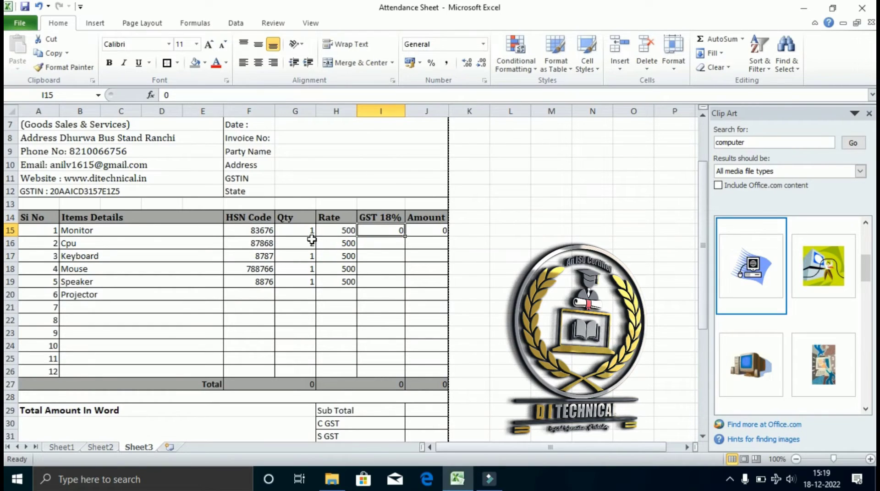
pyautogui.click(347, 233)
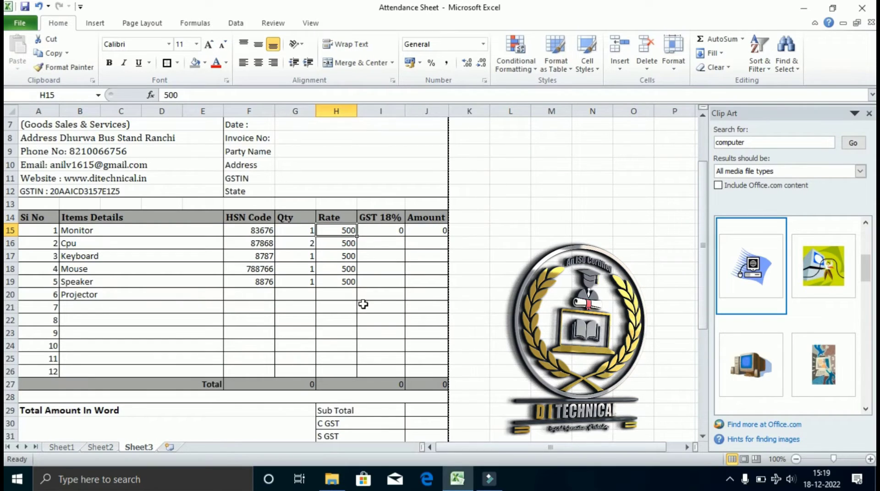
pyautogui.write('35')
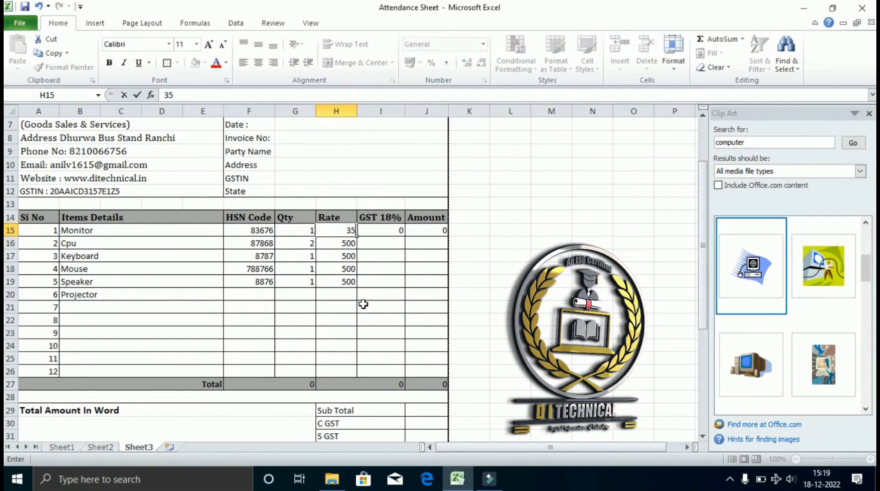
pyautogui.write('00')
pyautogui.press('Return')
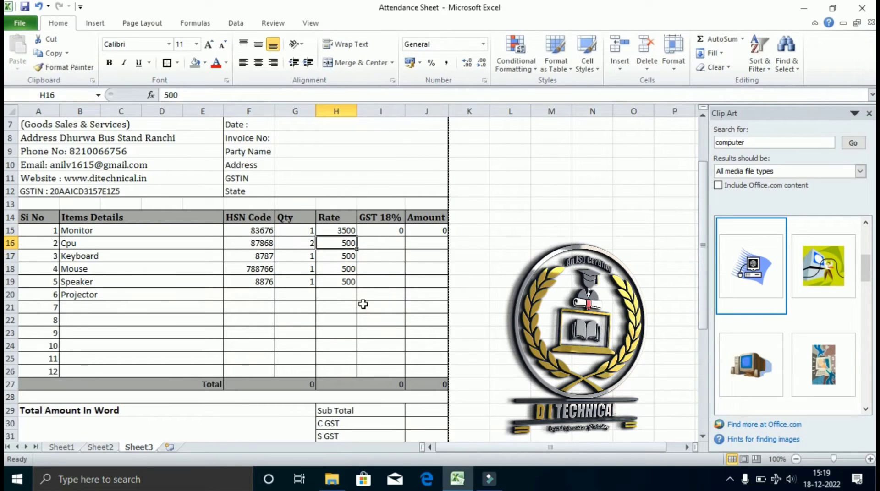
pyautogui.write('60')
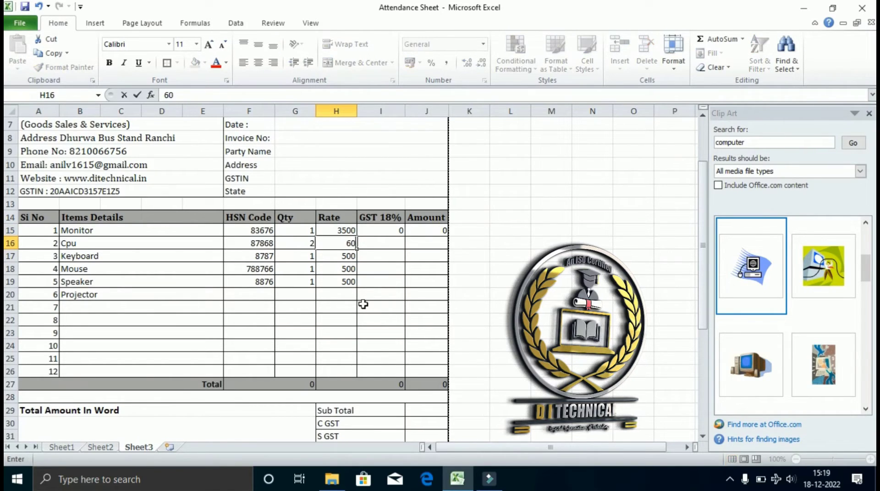
pyautogui.write('00')
pyautogui.press('Return')
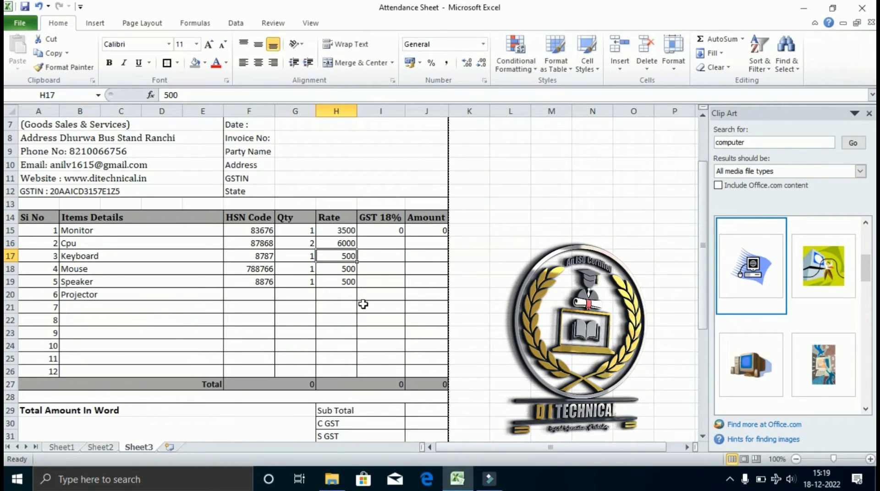
# - Set the Rate to 250 for Keyboard, 150 for Mouse and 450 for Speaker
pyautogui.write('250')
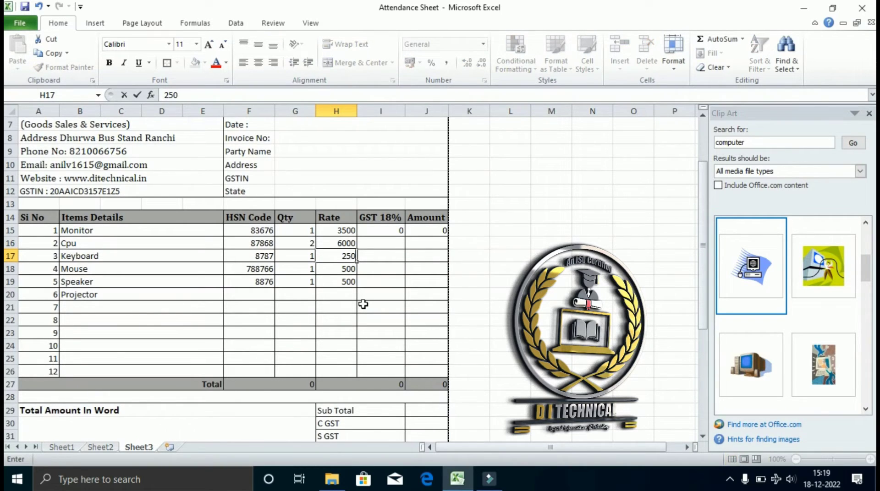
pyautogui.press('Return')
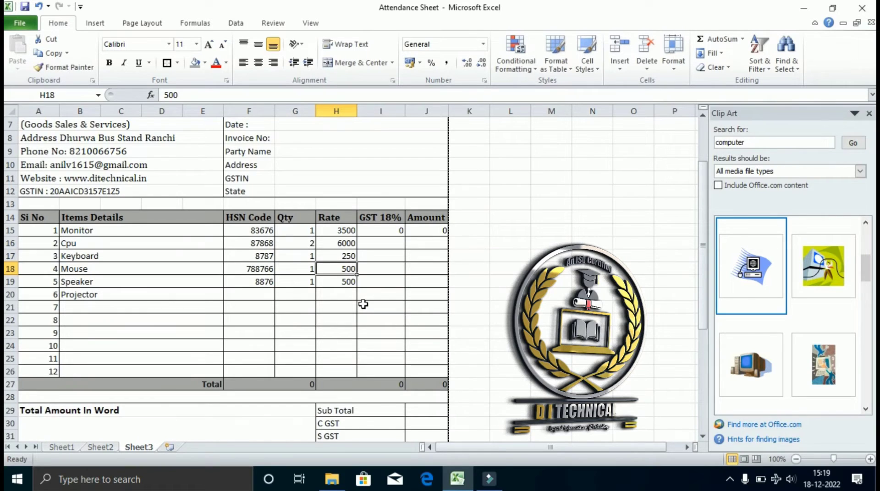
pyautogui.write('150')
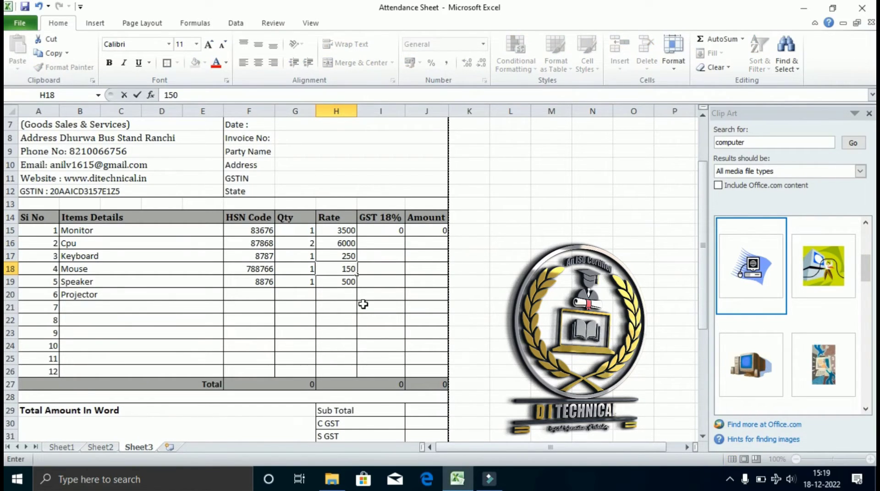
pyautogui.press('Return')
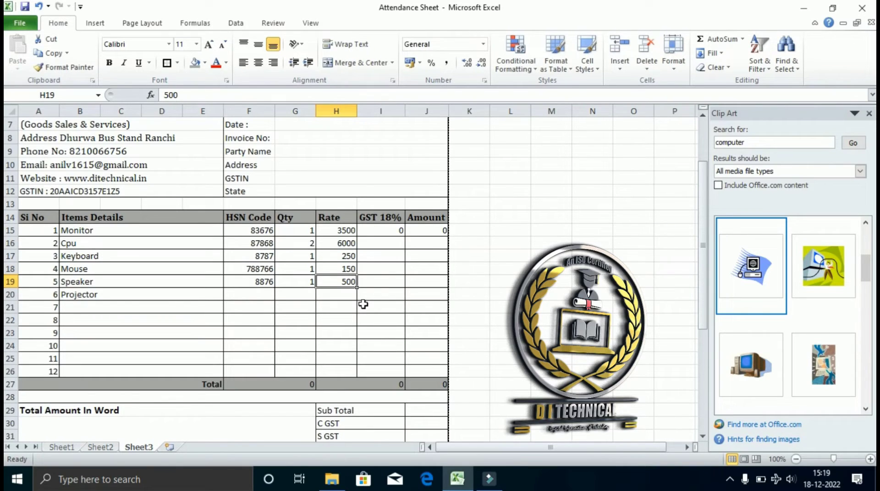
pyautogui.write('4')
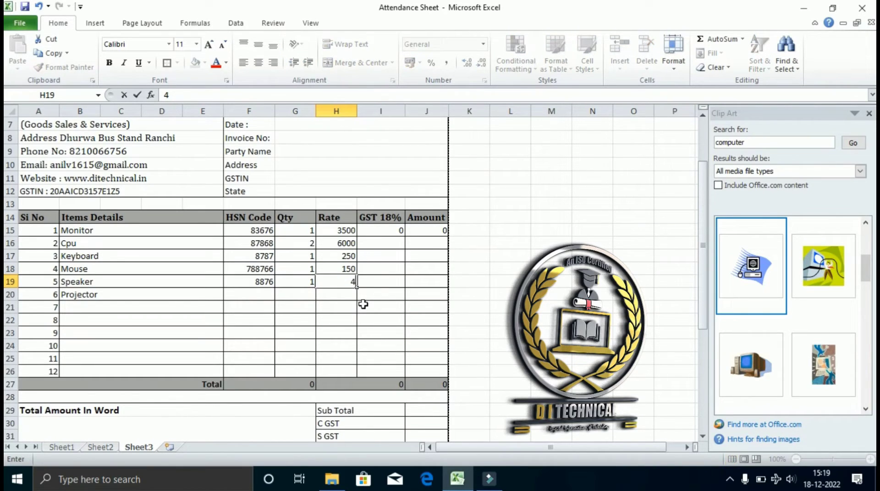
pyautogui.write('50')
pyautogui.press('Return')
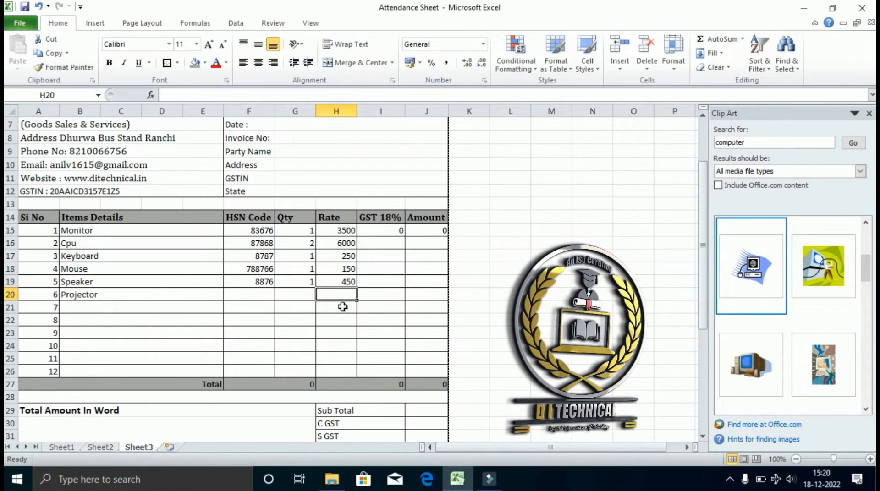
# - Enter the formula =G15*H15*18% in the Monitor row's GST 18% cell, I15
pyautogui.click(381, 232)
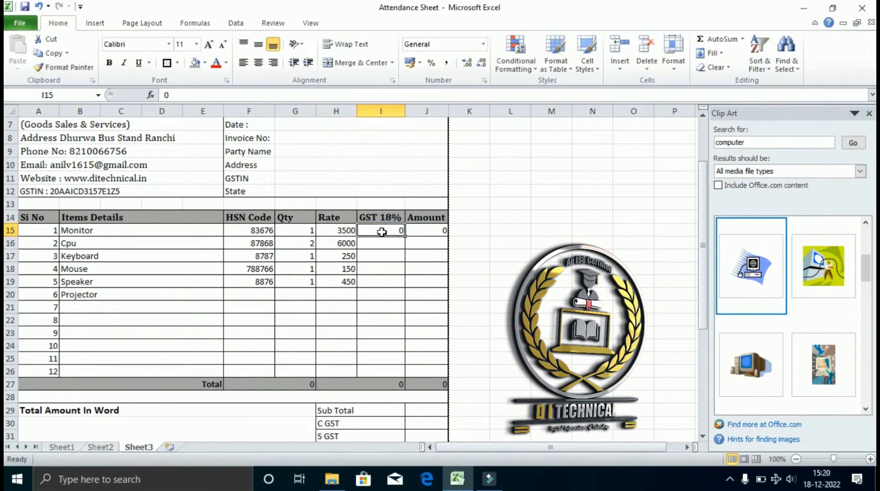
pyautogui.click(375, 232)
pyautogui.write('=')
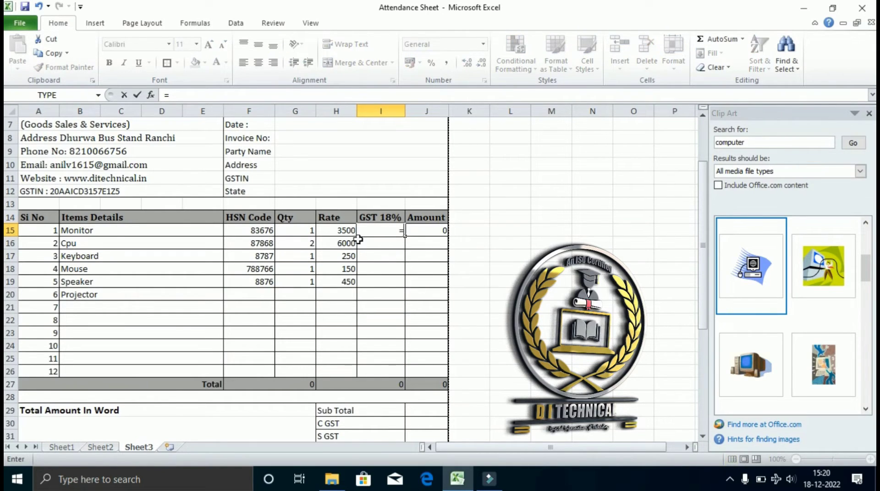
pyautogui.click(297, 232)
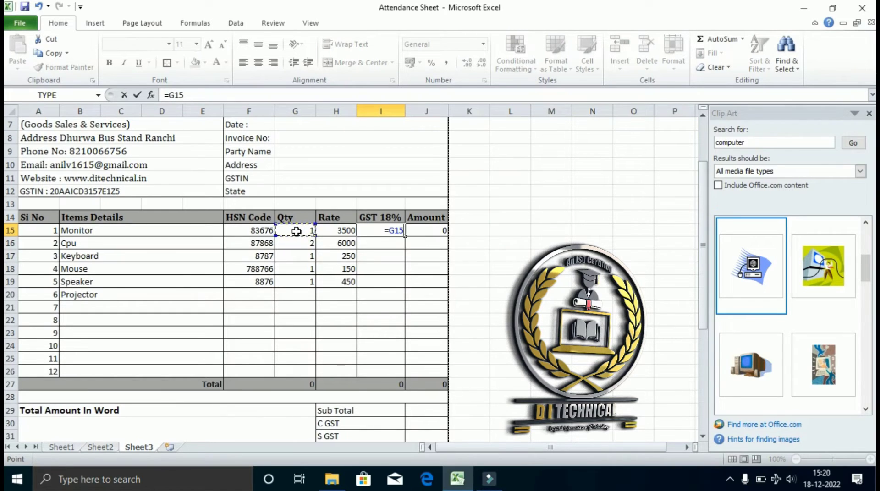
pyautogui.write('*')
pyautogui.click(332, 230)
pyautogui.write('*')
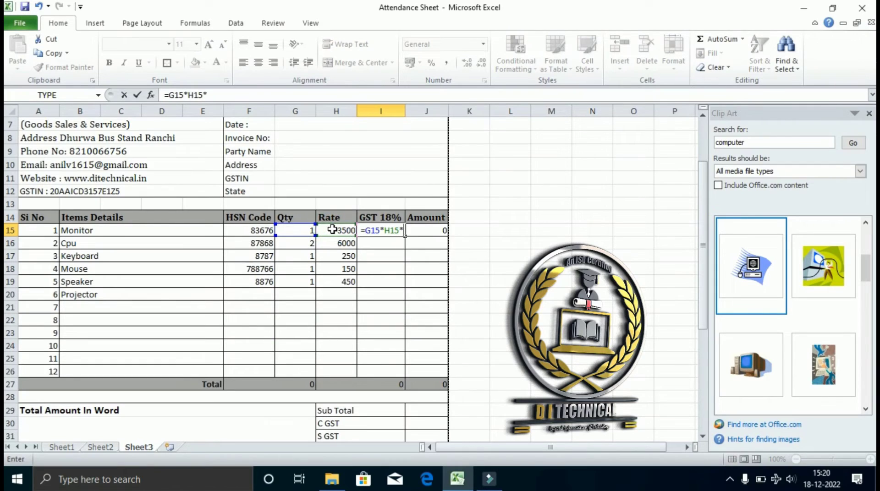
pyautogui.write('18%')
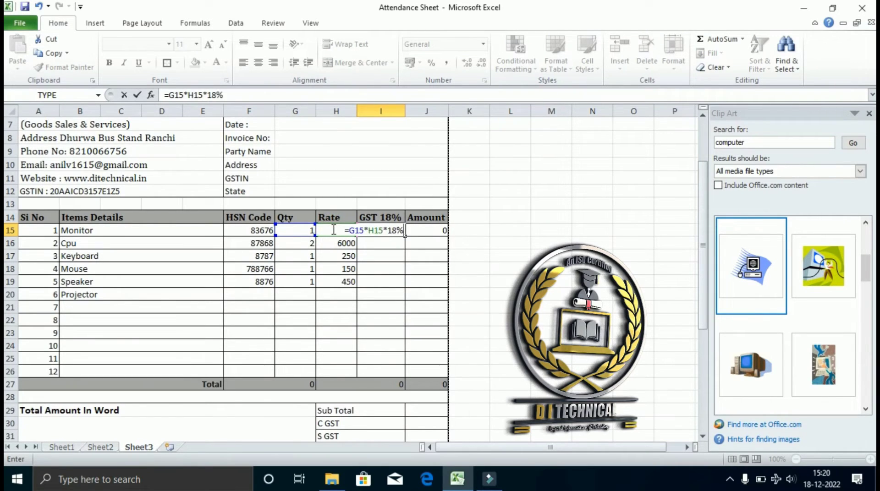
pyautogui.press('Return')
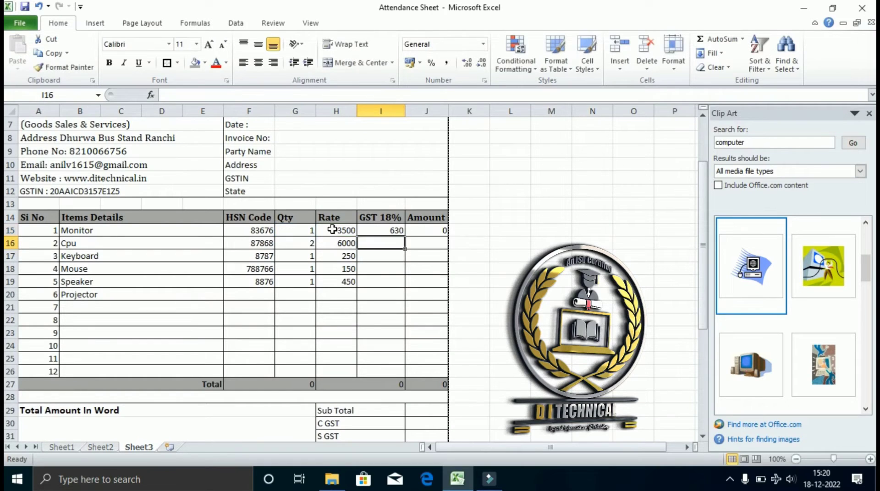
pyautogui.press('Up')
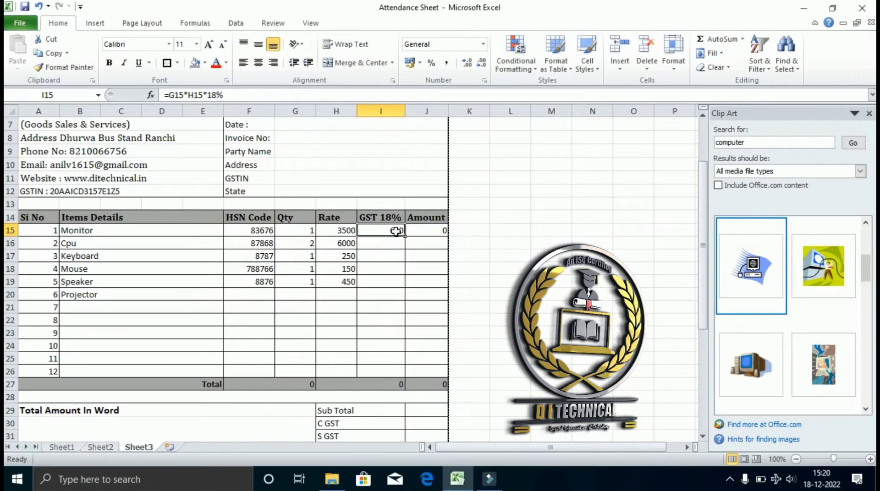
# - Enter the formula =G15*H15+I15 in the Monitor row's Amount cell, J15
pyautogui.click(432, 230)
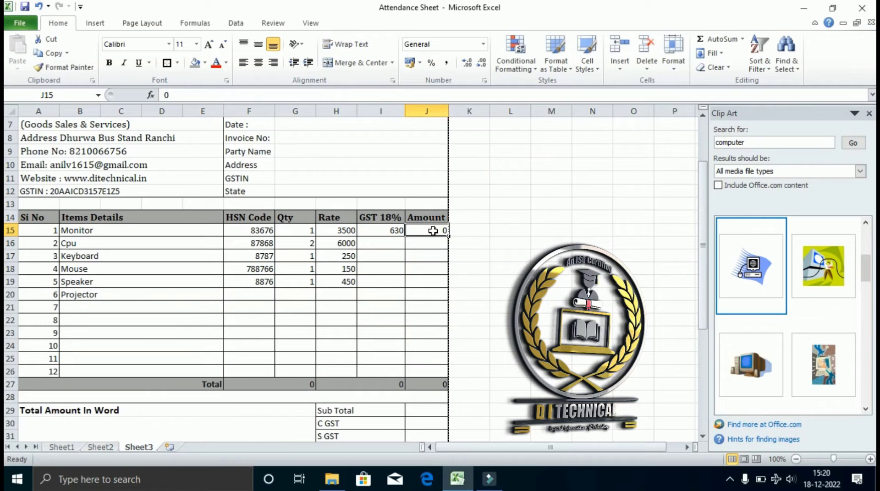
pyautogui.write('=')
pyautogui.click(294, 231)
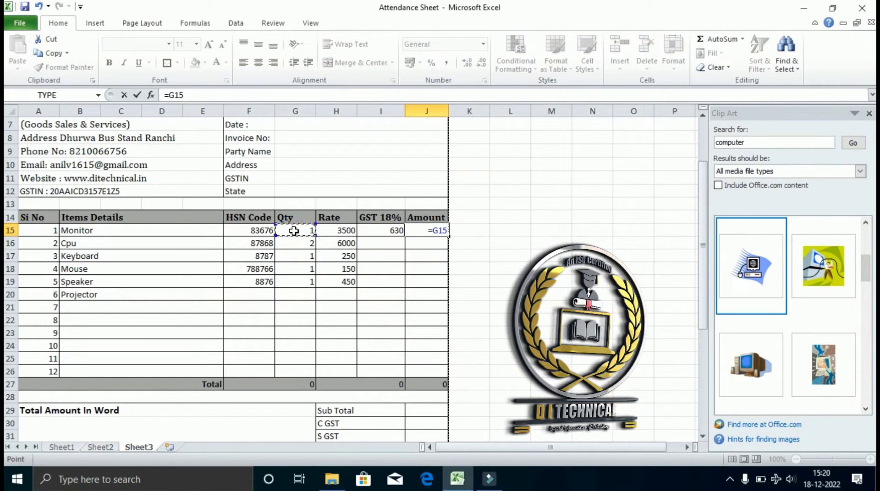
pyautogui.write('*')
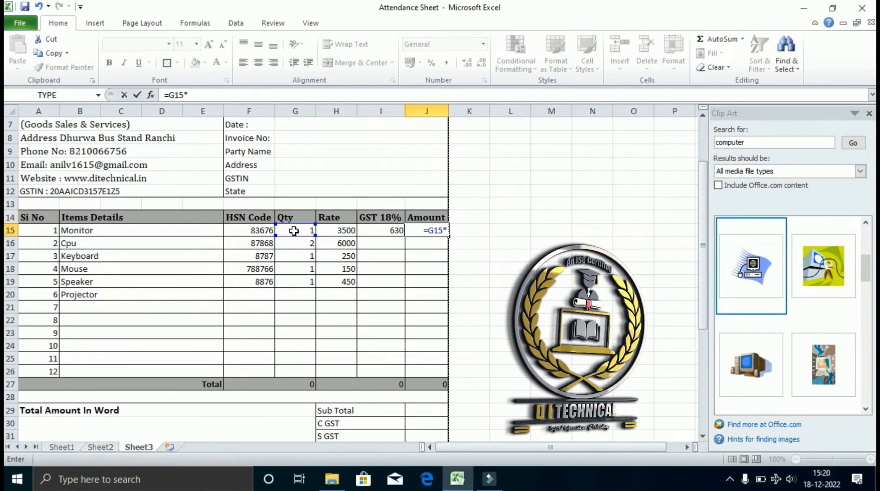
pyautogui.click(333, 230)
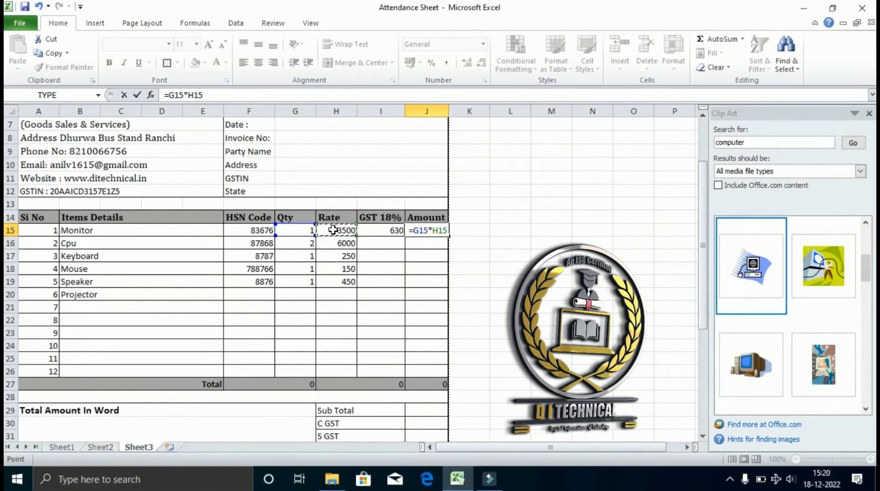
pyautogui.write('+')
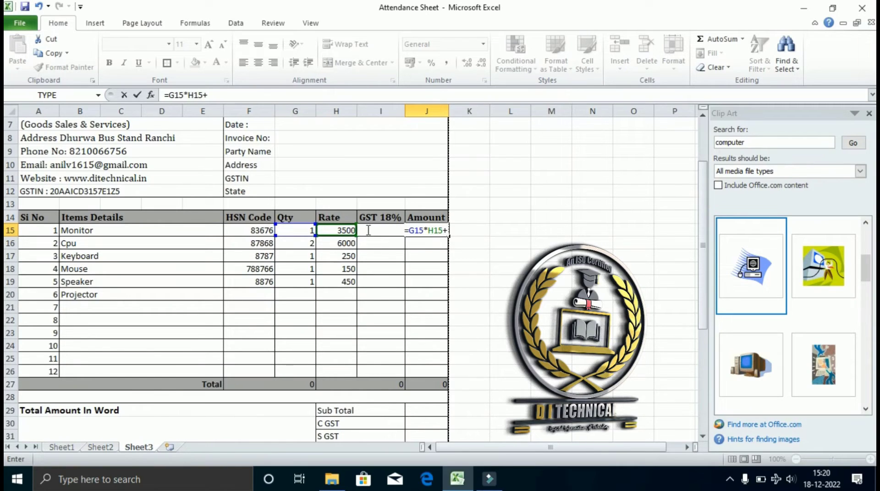
pyautogui.click(368, 230)
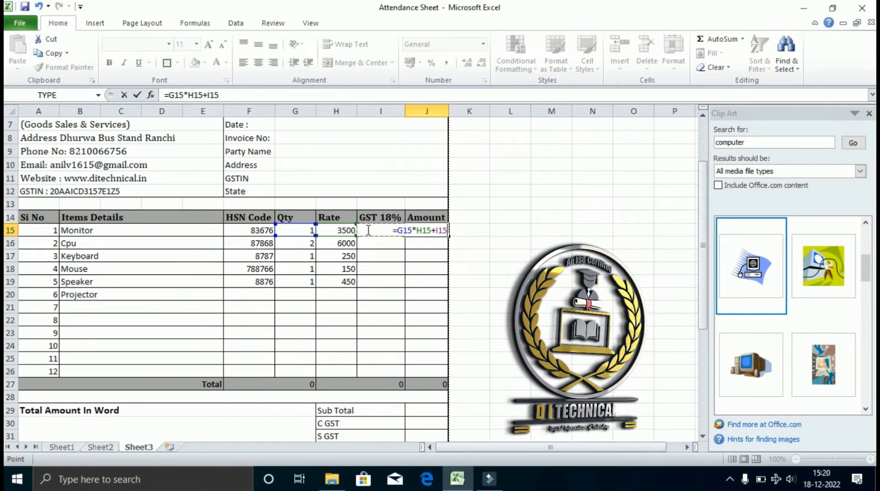
pyautogui.press('Return')
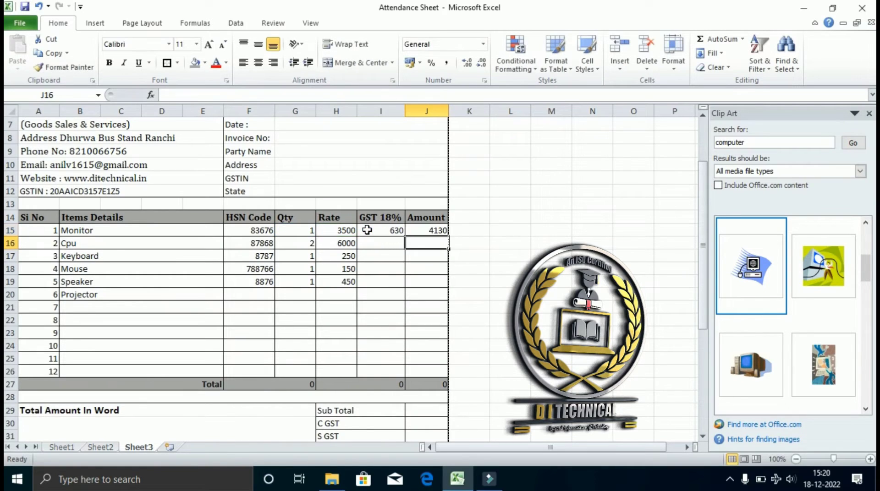
pyautogui.press('Up')
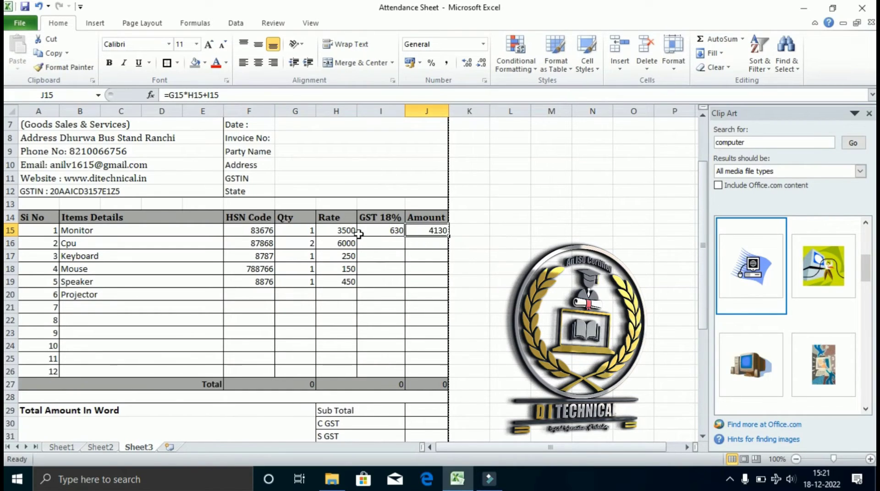
# - Calculate the Monitor's GST-exclusive rate in cell L13 with the formula =3500*100/118
pyautogui.click(342, 234)
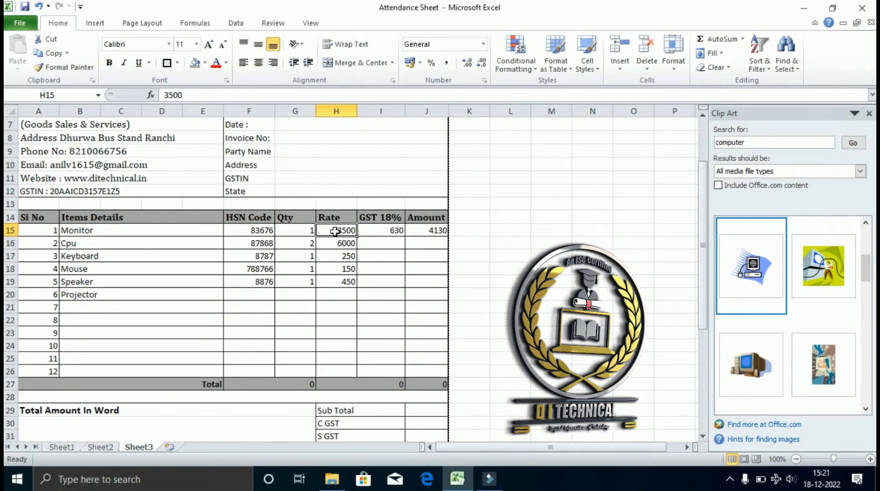
pyautogui.click(527, 205)
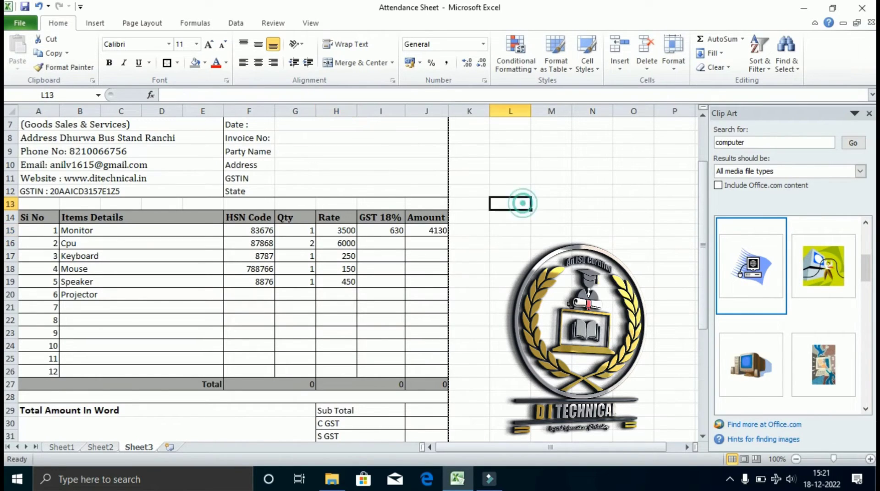
pyautogui.write('=')
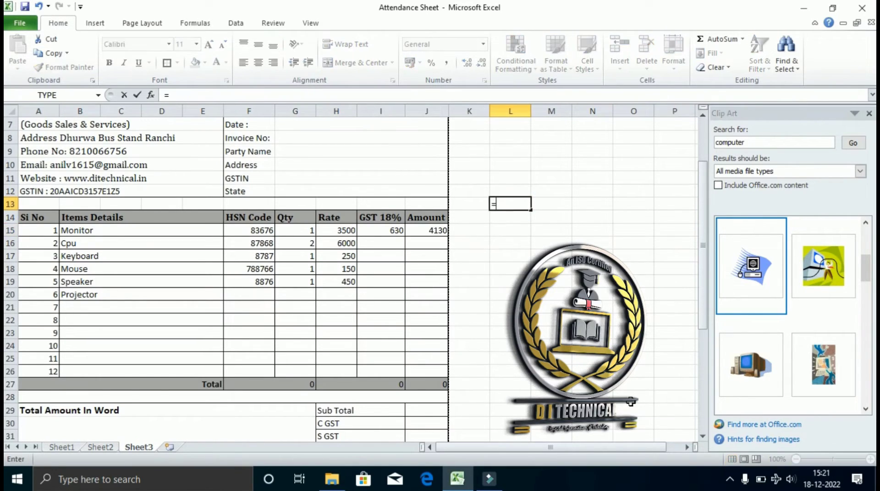
pyautogui.write('3500')
pyautogui.write('*100')
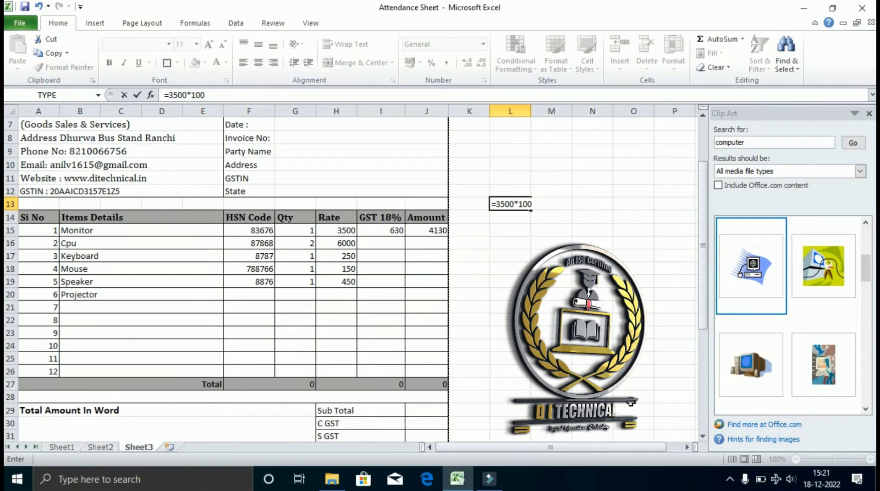
pyautogui.write('/118')
pyautogui.press('Return')
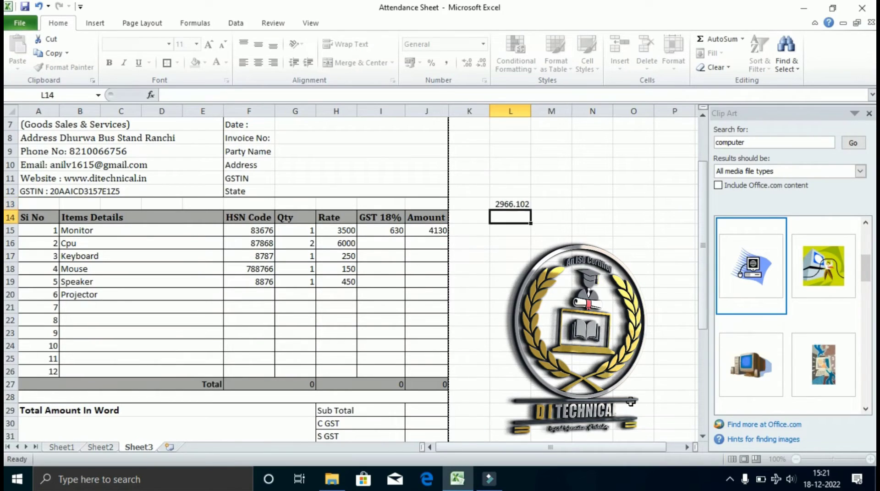
pyautogui.press('Up')
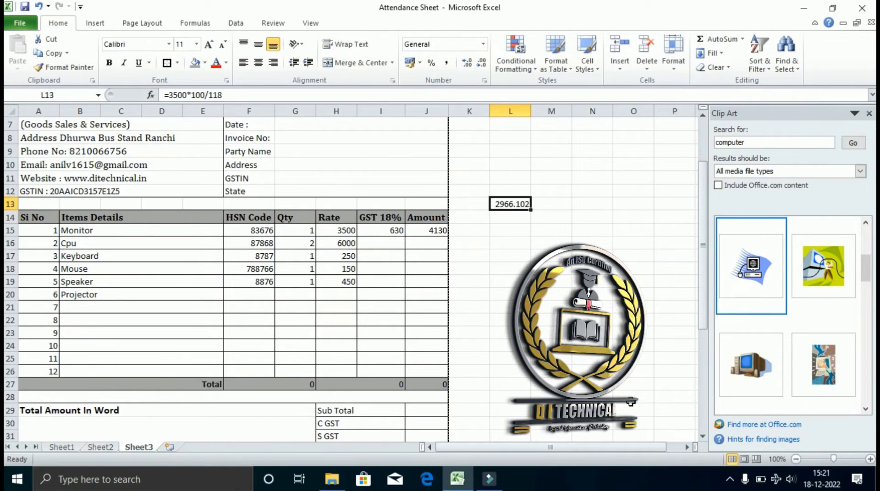
# - Set the Monitor's Rate in H15 to 2966.10
pyautogui.click(326, 231)
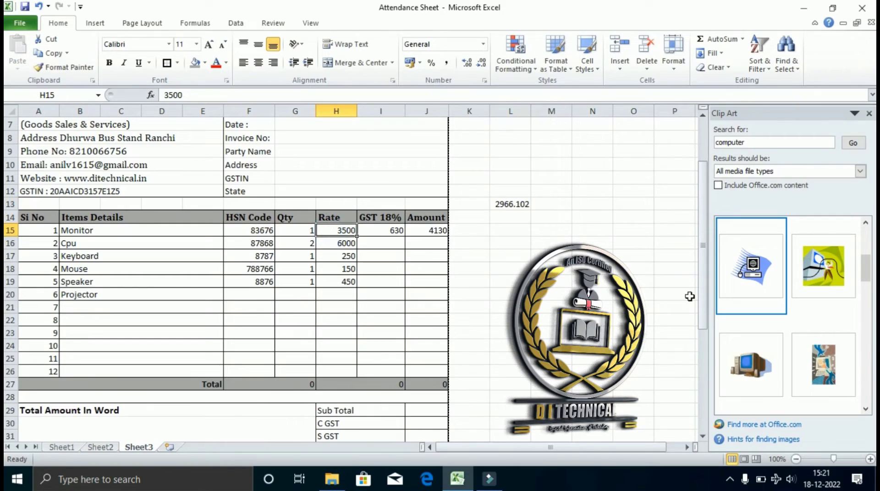
pyautogui.write('29')
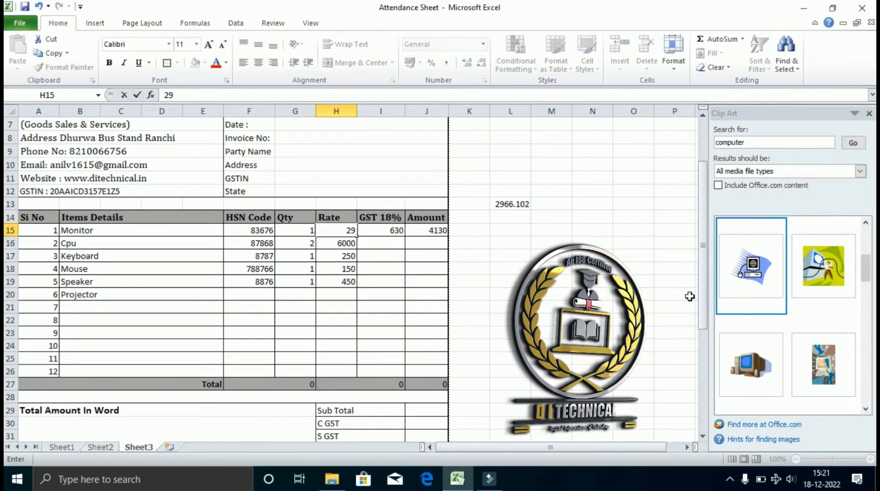
pyautogui.write('66.10')
pyautogui.press('Return')
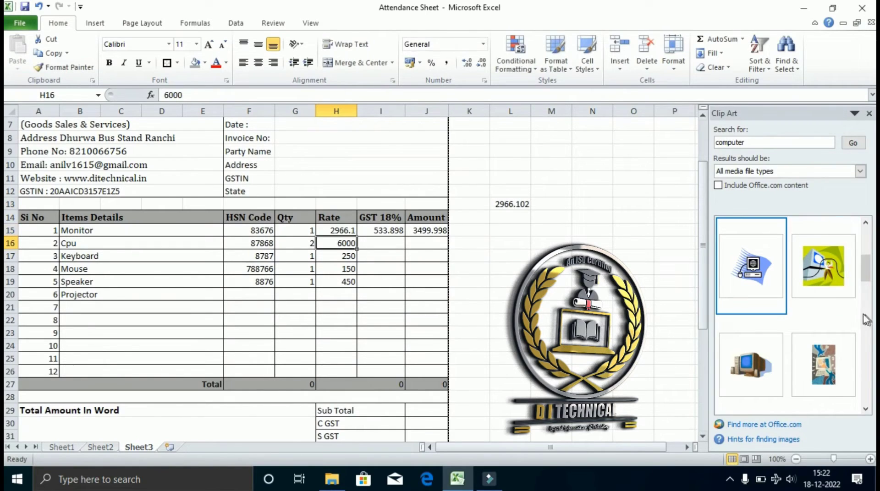
pyautogui.click(345, 231)
pyautogui.click(207, 93)
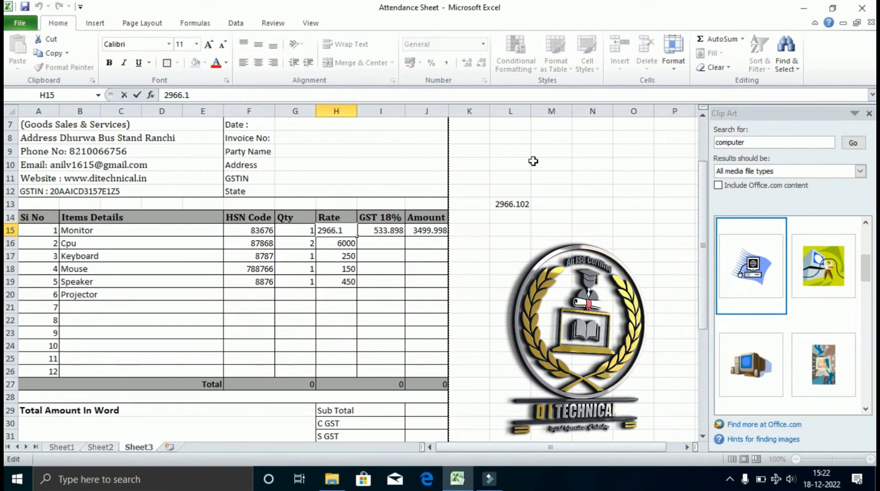
# - Apply the Number format to the helper calculation in cell L13
pyautogui.click(521, 203)
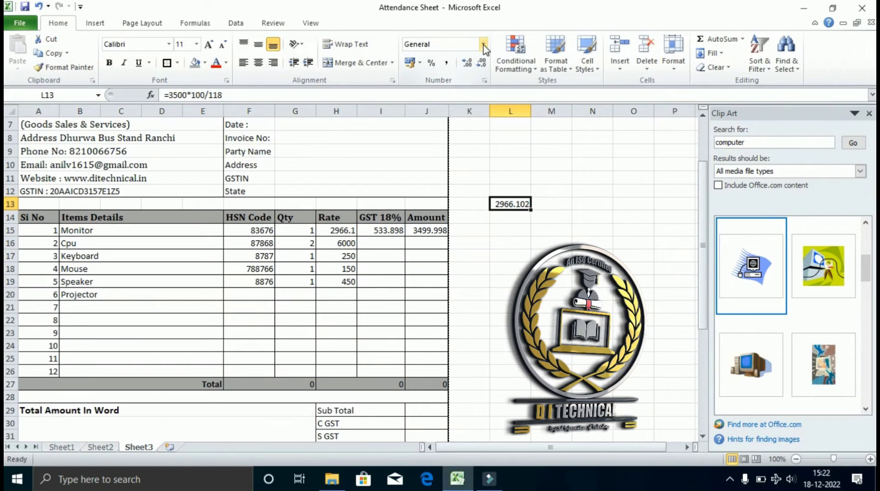
pyautogui.click(483, 44)
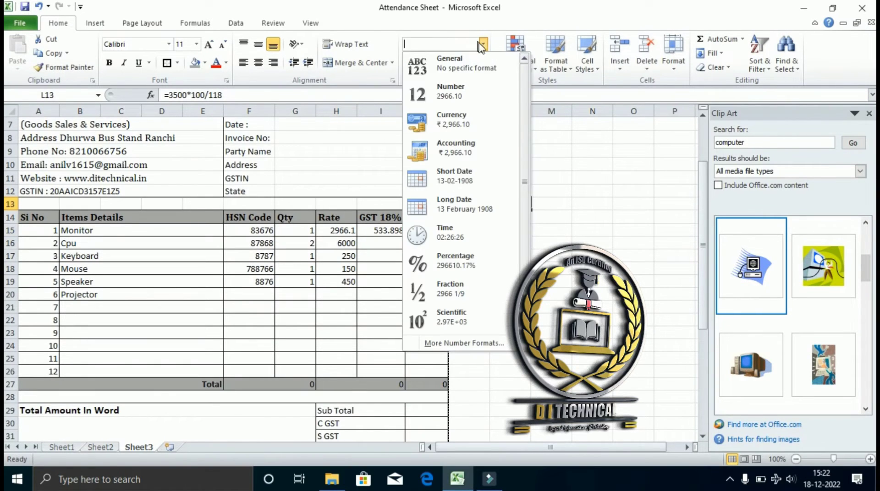
pyautogui.click(468, 93)
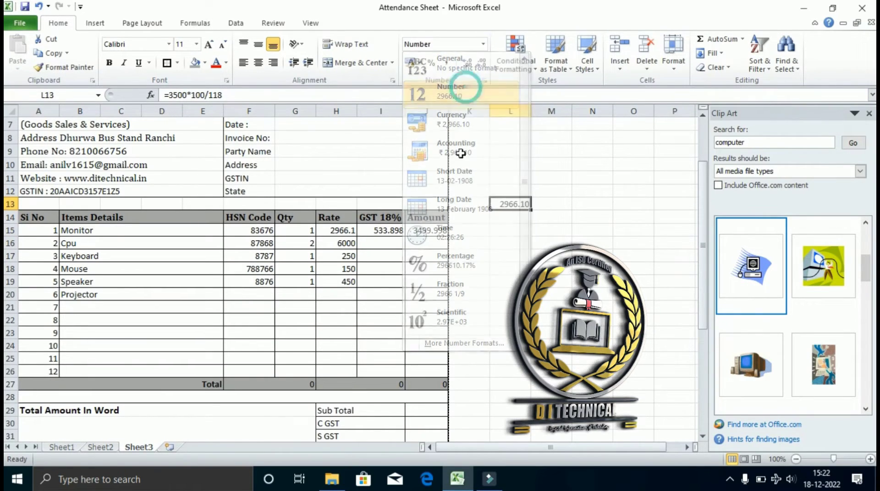
# - Apply the Number format to the Monitor row's Amount and GST 18% cells, J15 and I15
pyautogui.click(336, 232)
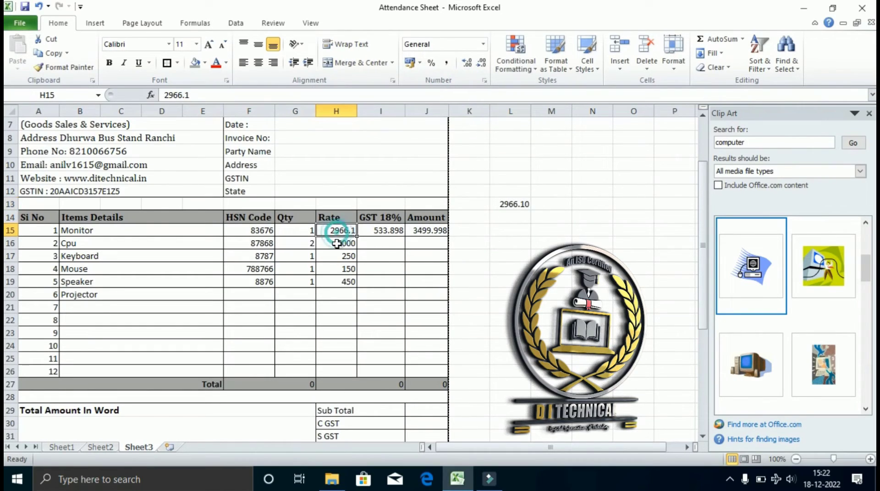
pyautogui.click(435, 232)
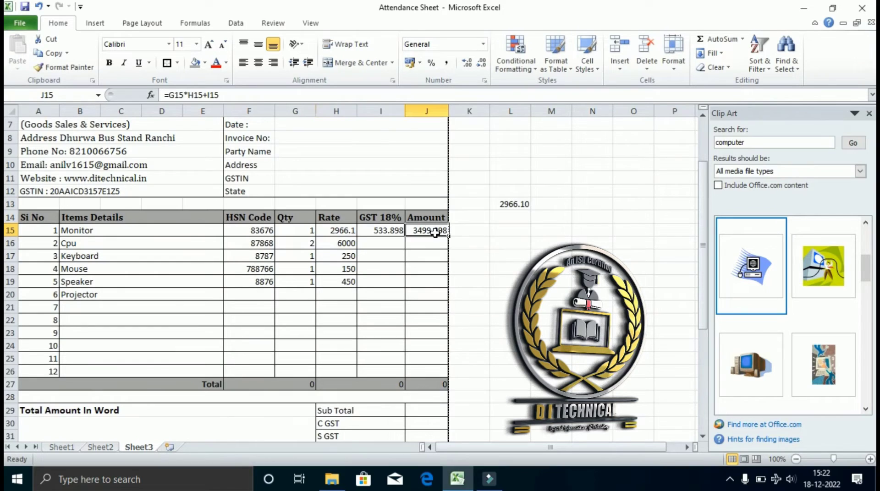
pyautogui.click(483, 44)
pyautogui.click(469, 91)
pyautogui.click(394, 233)
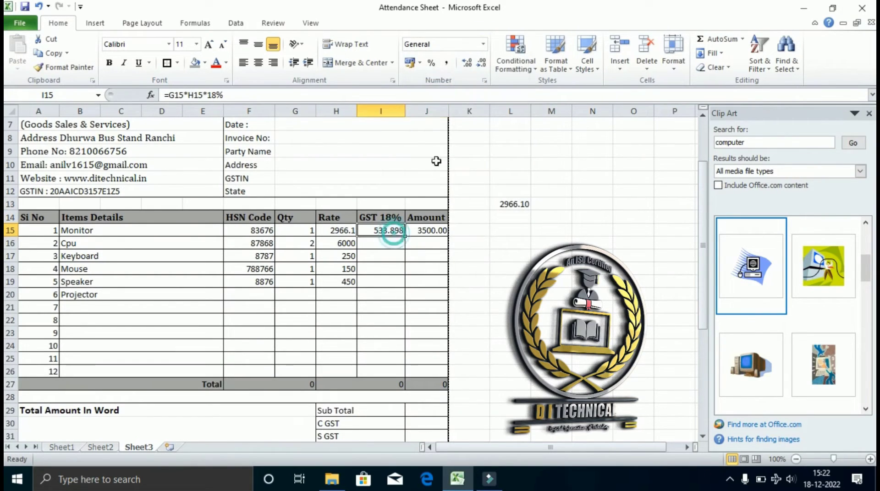
pyautogui.click(483, 44)
pyautogui.click(472, 91)
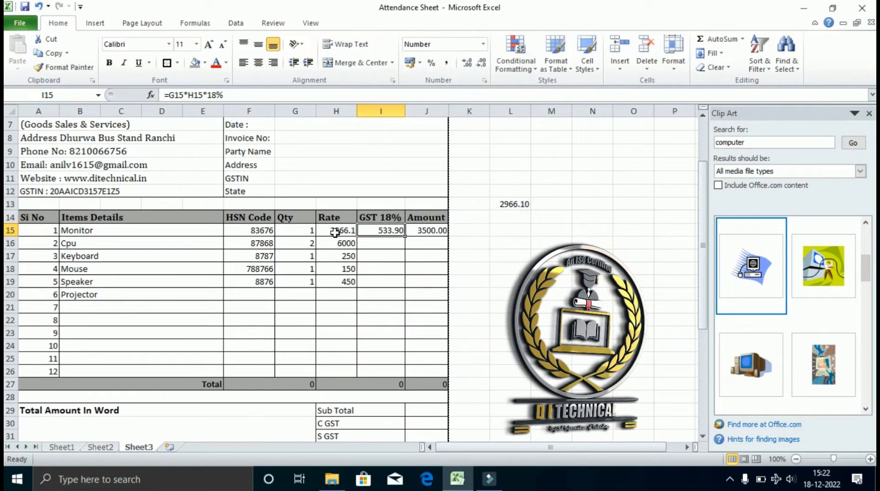
# - Apply the Number format to the Rate, GST 18% and Amount cells H15:J27 and to the Total row's merged quantity cell F27
pyautogui.moveTo(339, 230); pyautogui.dragTo(343, 372)
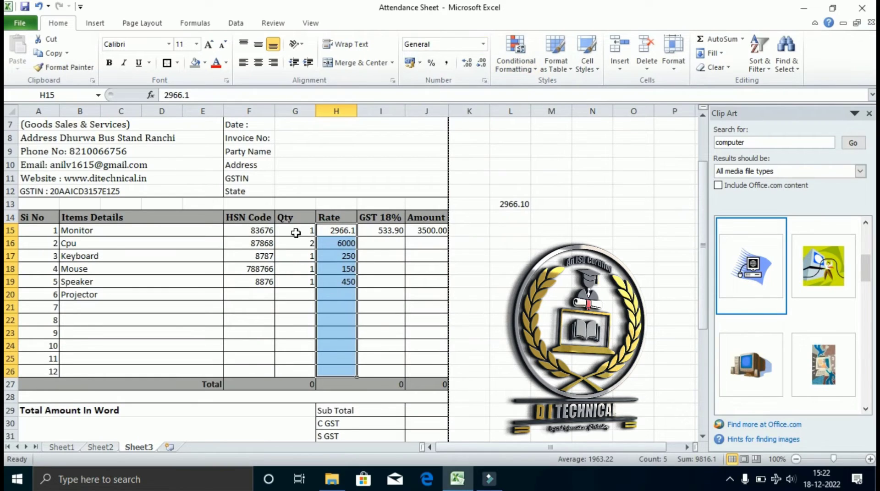
pyautogui.moveTo(367, 233); pyautogui.dragTo(434, 382)
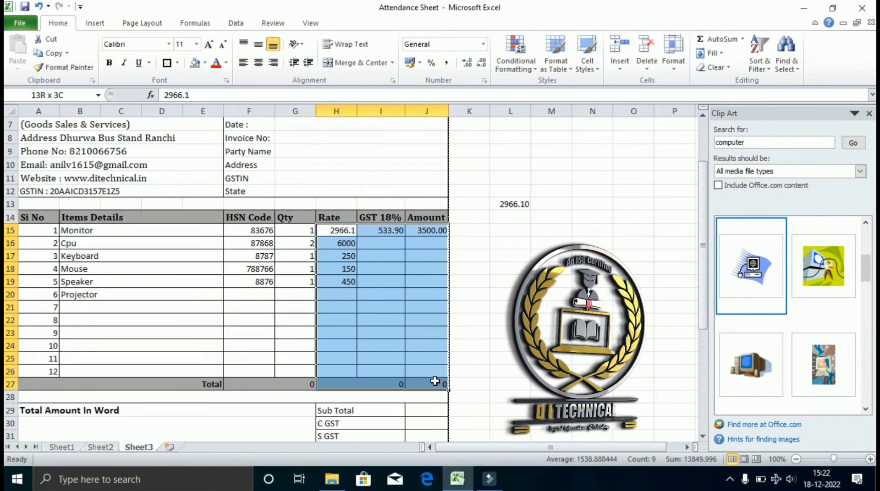
pyautogui.click(483, 44)
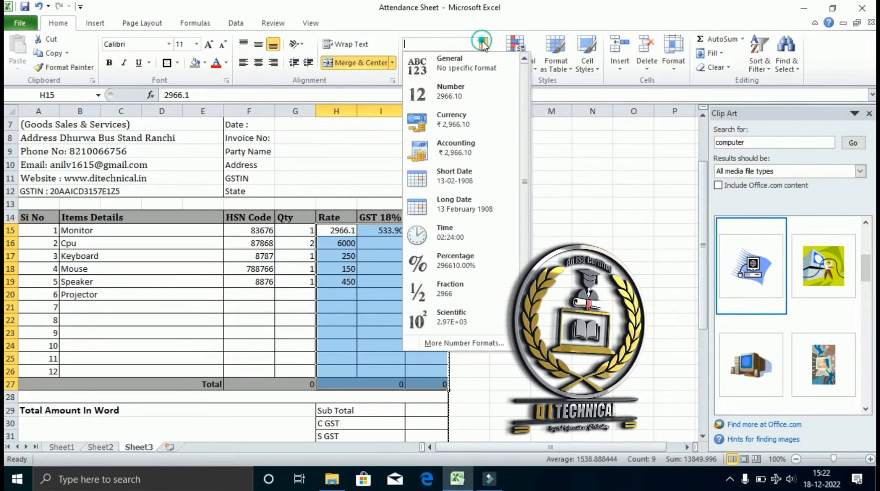
pyautogui.click(452, 91)
pyautogui.click(292, 384)
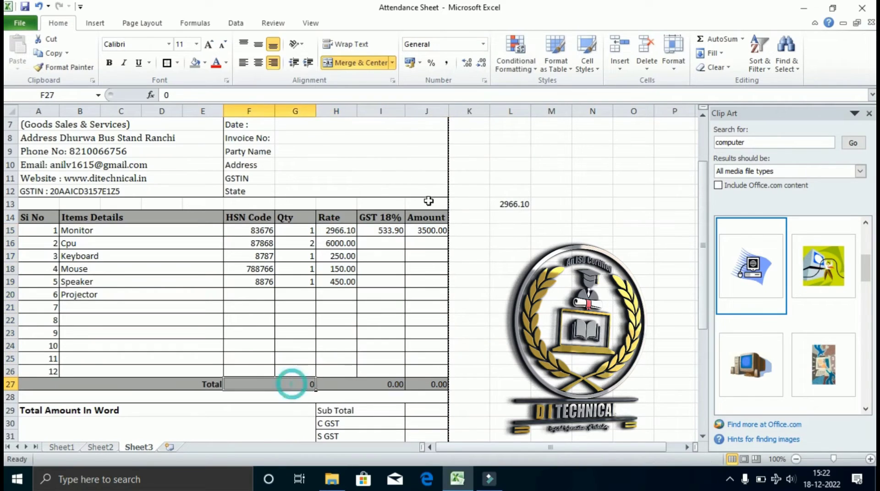
pyautogui.click(482, 44)
pyautogui.click(467, 84)
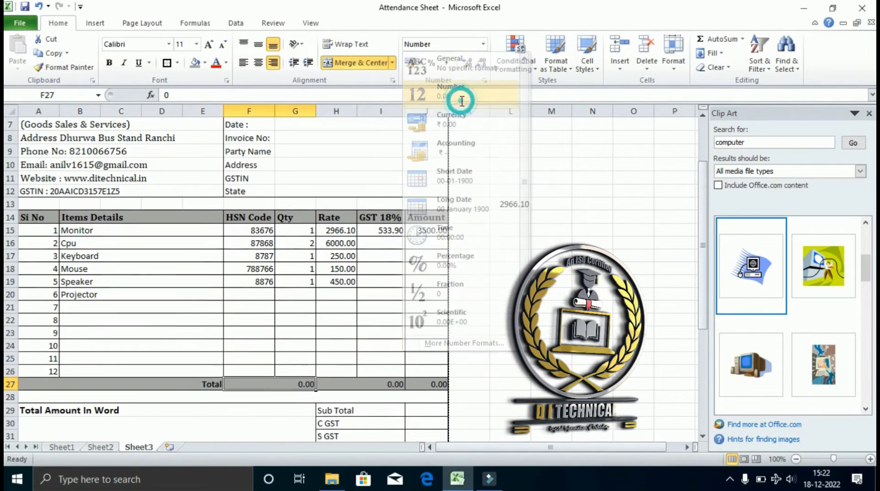
# - Apply the Number format to the summary value cells J29:J36, from Sub Total to Balance
pyautogui.scroll(-7, 447, 183)
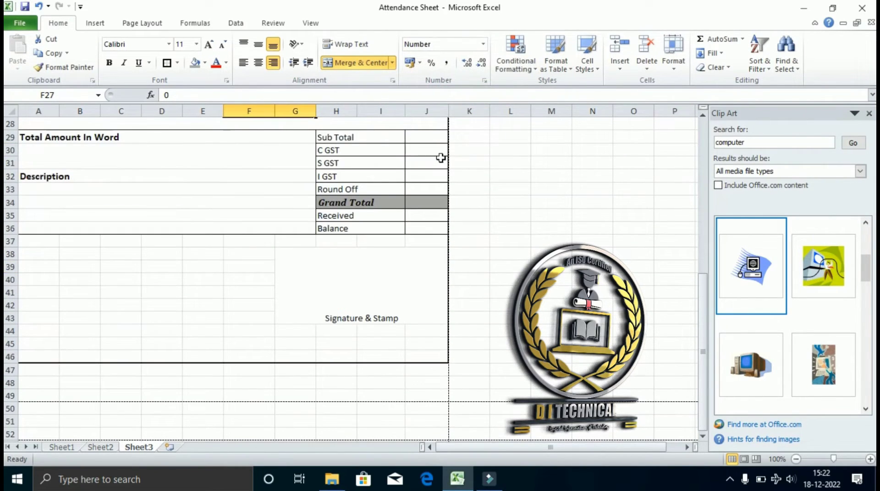
pyautogui.scroll(2, 442, 157)
pyautogui.moveTo(427, 136); pyautogui.dragTo(426, 163)
pyautogui.moveTo(425, 214); pyautogui.dragTo(426, 304)
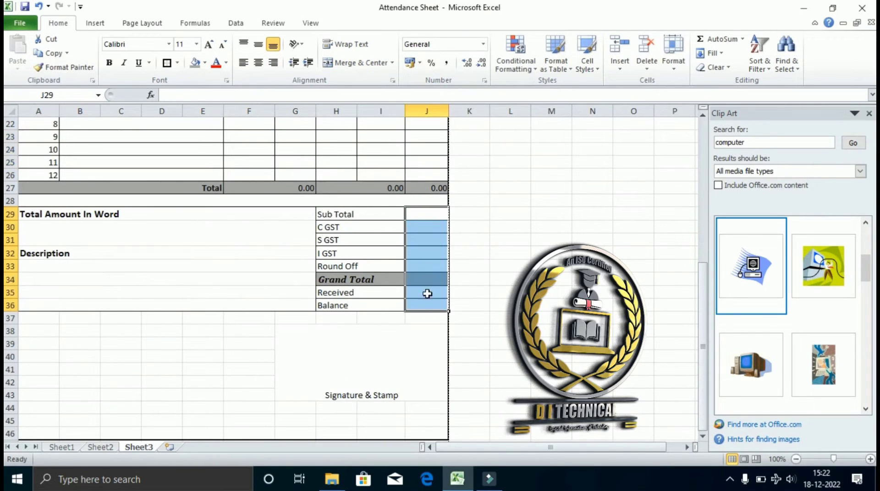
pyautogui.click(483, 44)
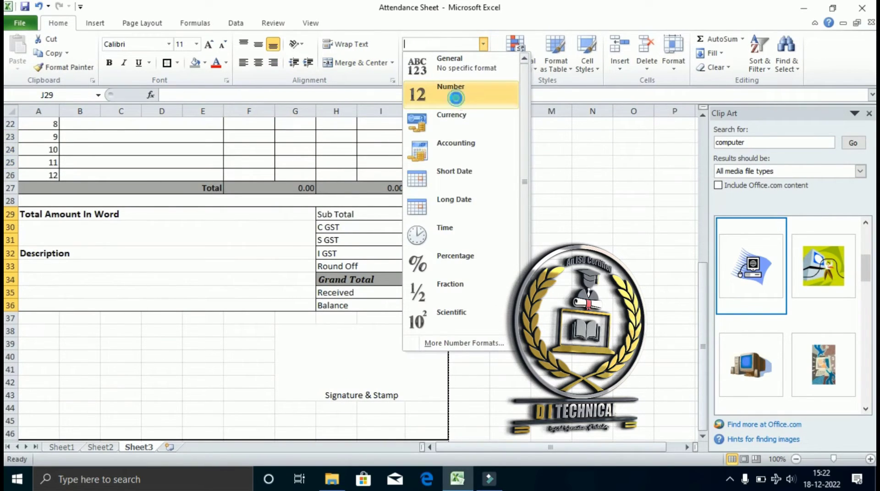
pyautogui.click(455, 94)
# - Fill the Monitor row's GST 18% and Amount formulas in I15:J15 down through row 26
pyautogui.scroll(4, 447, 219)
pyautogui.click(392, 203)
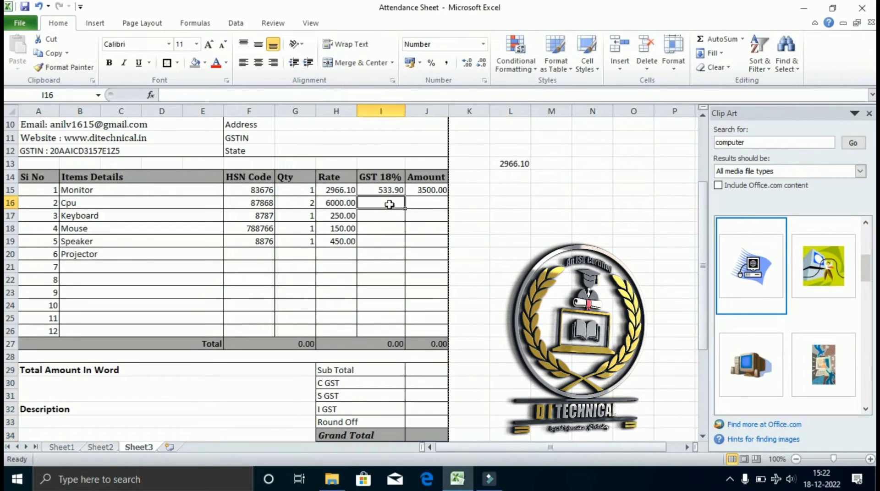
pyautogui.click(429, 190)
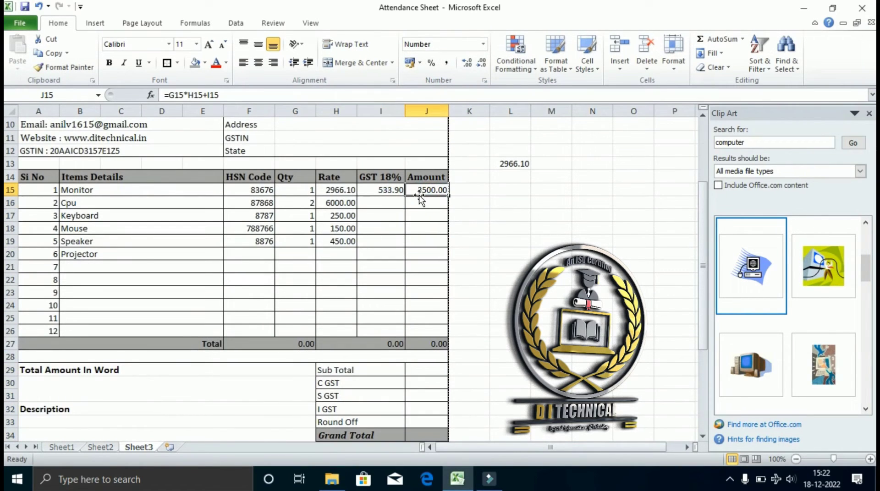
pyautogui.click(431, 190)
pyautogui.click(426, 190)
pyautogui.click(376, 191)
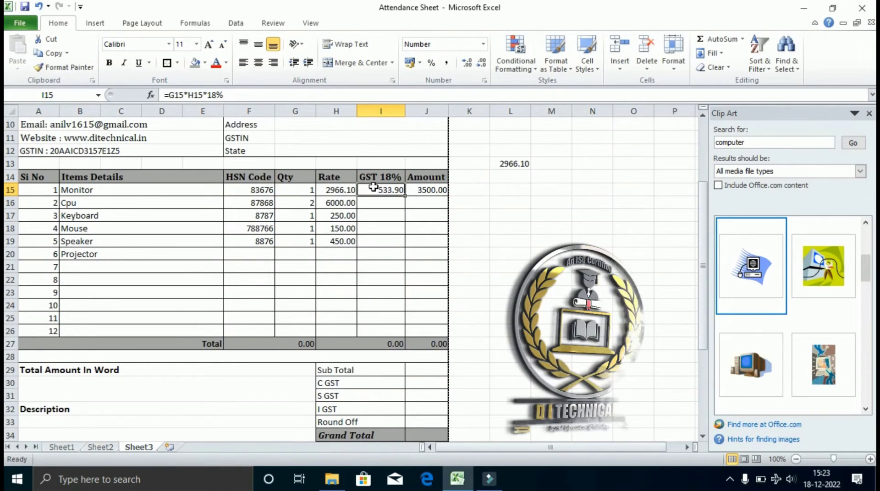
pyautogui.moveTo(381, 191); pyautogui.dragTo(446, 198)
pyautogui.doubleClick(448, 195)
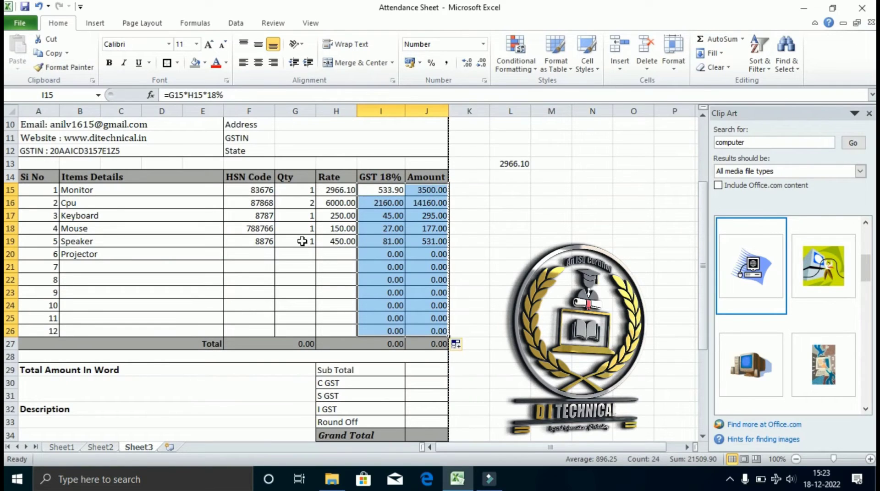
pyautogui.click(370, 255)
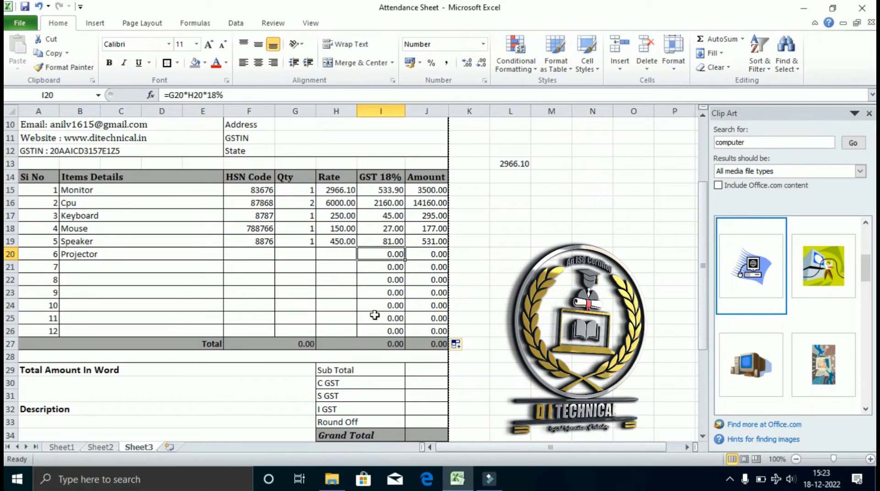
pyautogui.click(259, 344)
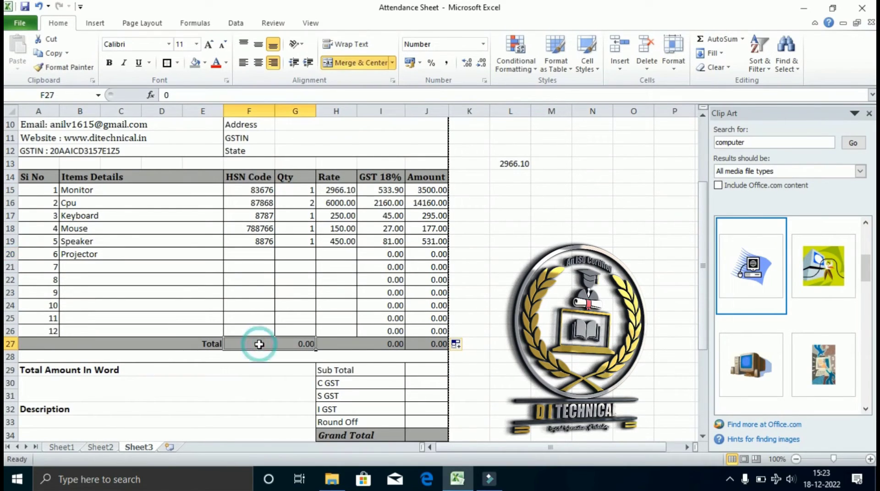
pyautogui.click(333, 202)
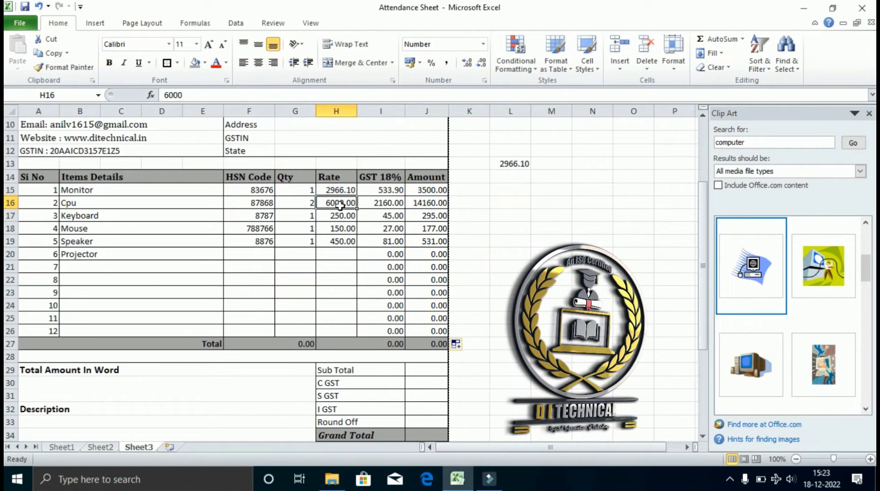
pyautogui.moveTo(339, 206); pyautogui.dragTo(337, 249)
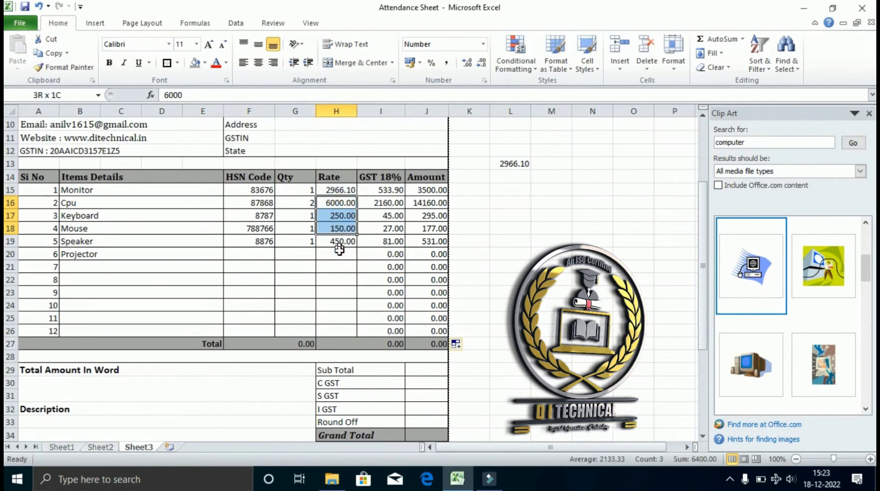
pyautogui.click(338, 203)
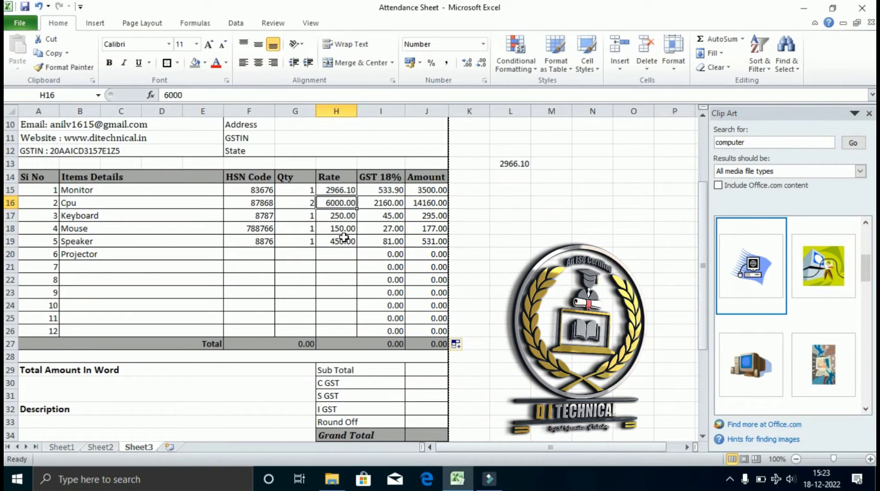
pyautogui.click(339, 191)
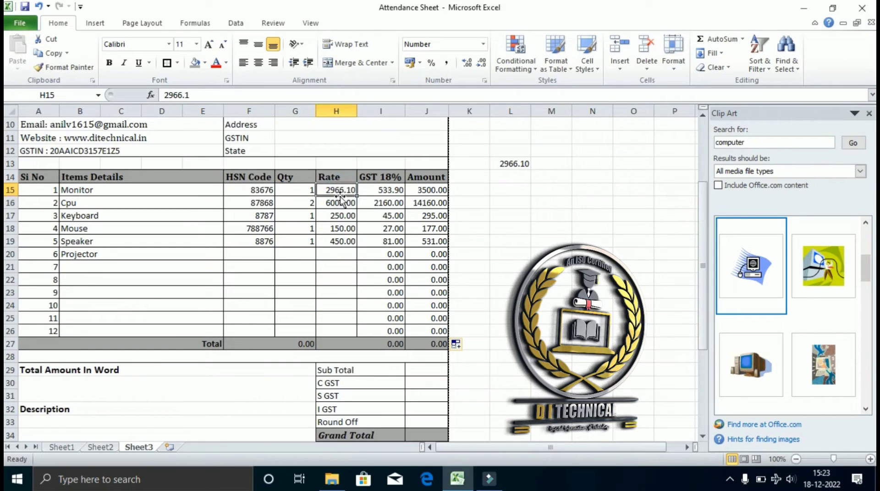
# - Test the Monitor row's formulas by setting its quantity in G15 to 2, to 3, and back to 1
pyautogui.click(429, 191)
pyautogui.click(296, 190)
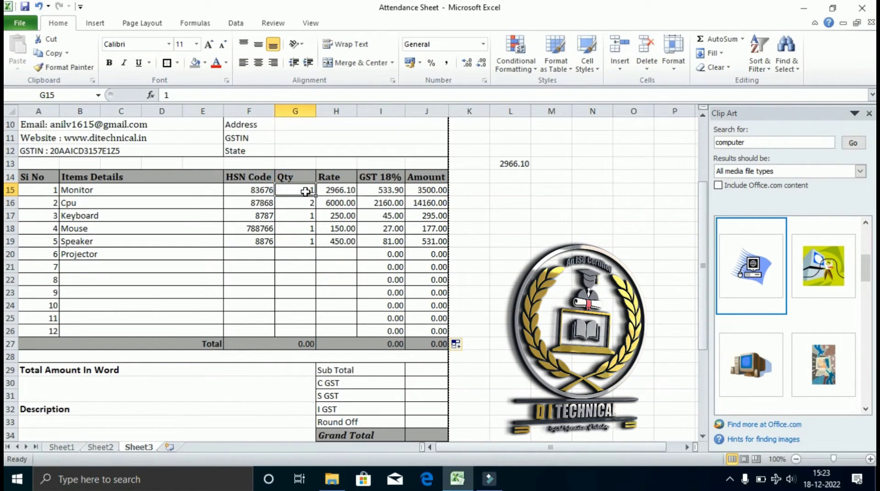
pyautogui.write('2')
pyautogui.press('Return')
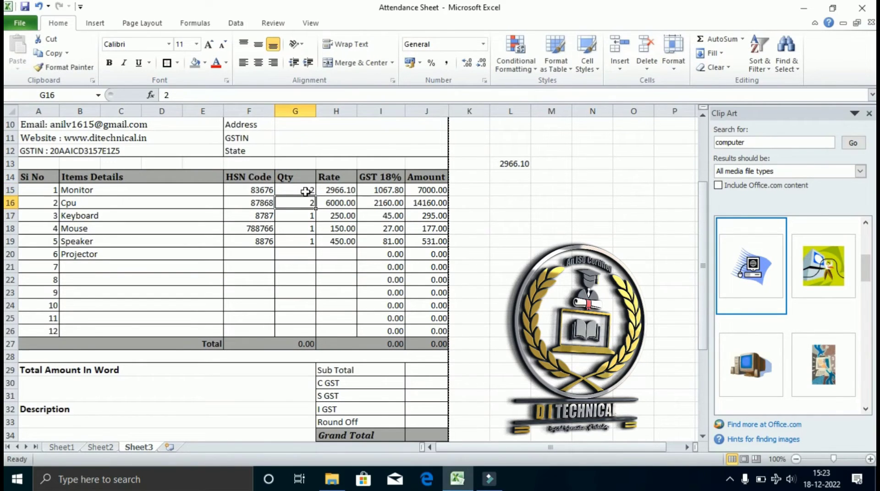
pyautogui.click(305, 191)
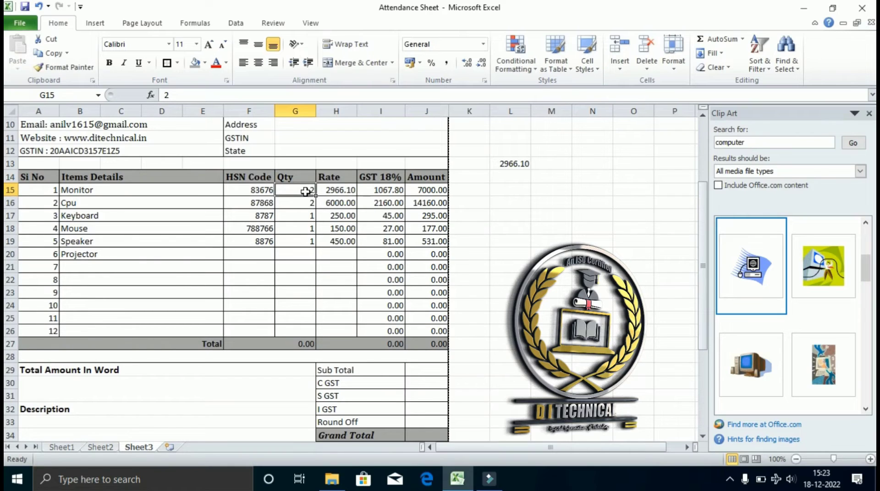
pyautogui.write('3')
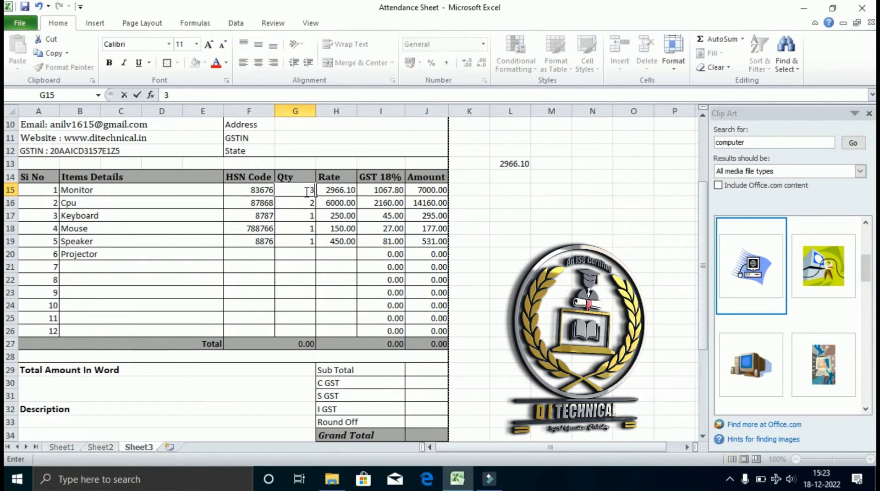
pyautogui.press('Return')
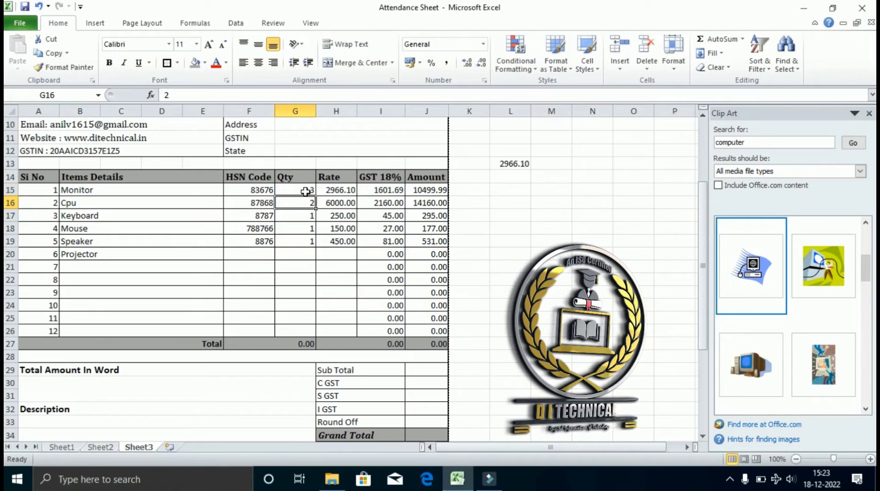
pyautogui.click(305, 191)
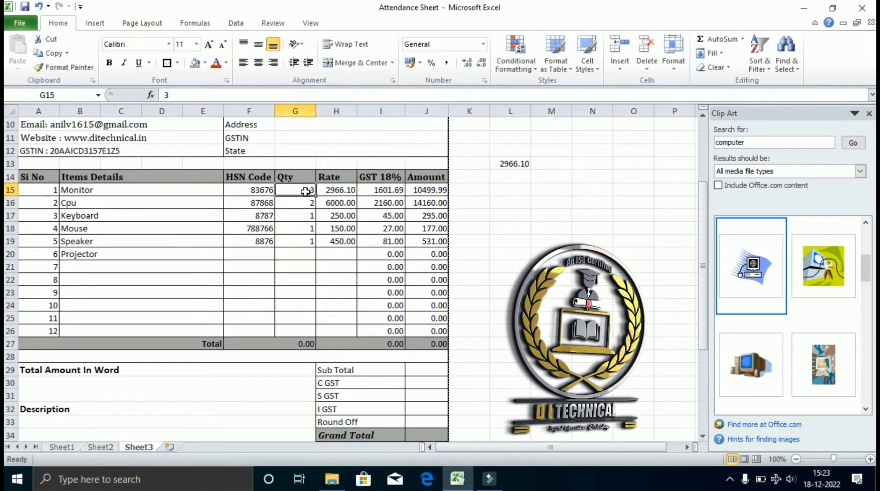
pyautogui.write('1')
pyautogui.press('Return')
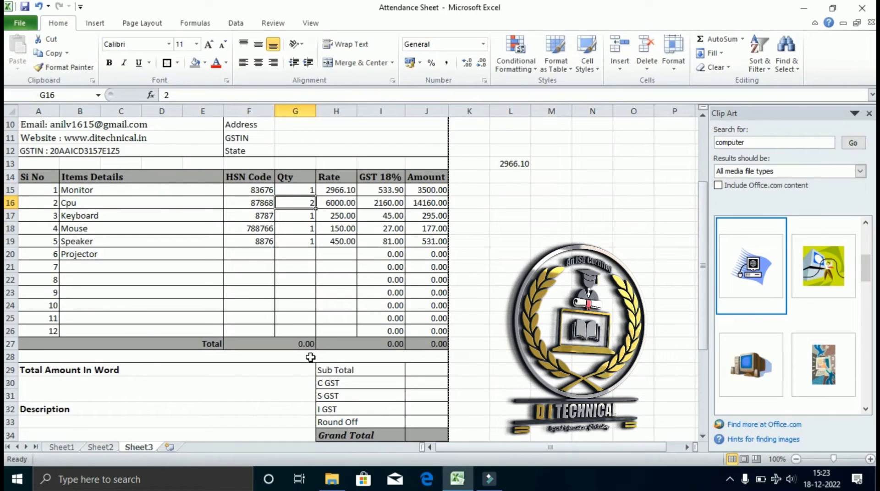
# - Total the item quantities in the Total row's merged cell F27 with =SUM(G15:G19)
pyautogui.click(291, 343)
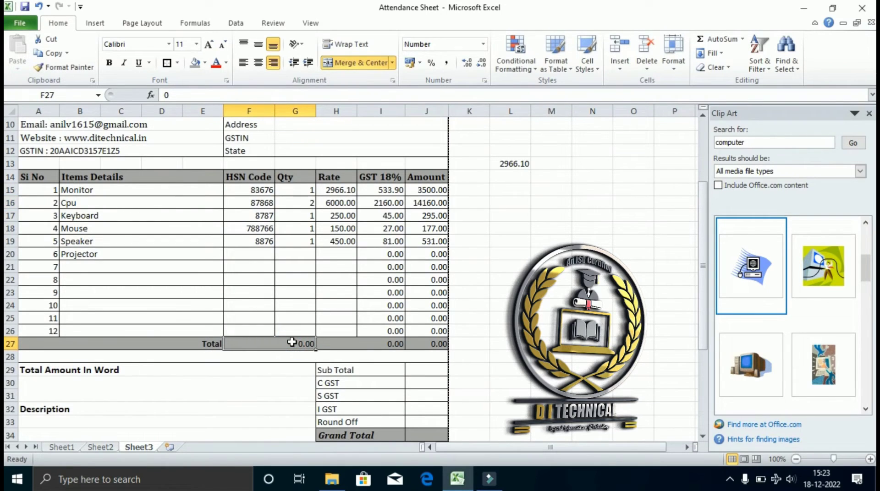
pyautogui.write('=sum(')
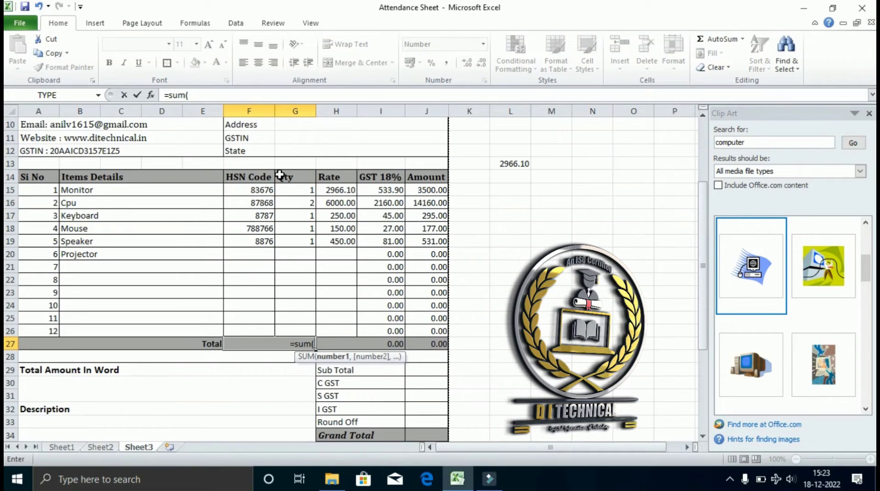
pyautogui.moveTo(292, 190); pyautogui.dragTo(292, 241)
pyautogui.moveTo(300, 189); pyautogui.dragTo(300, 239)
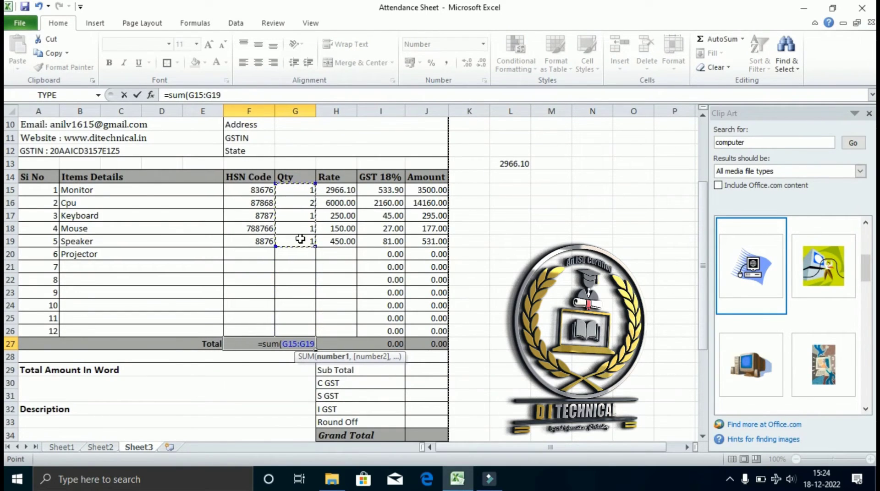
pyautogui.write(')')
pyautogui.press('Return')
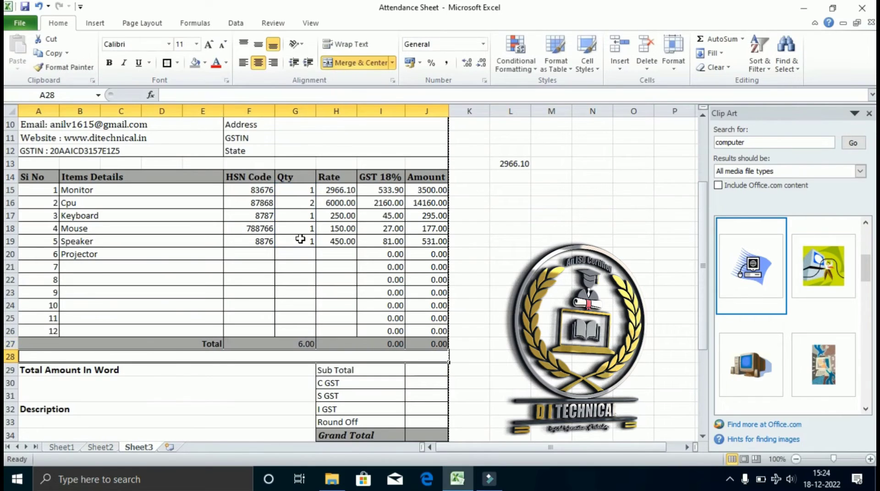
pyautogui.click(296, 344)
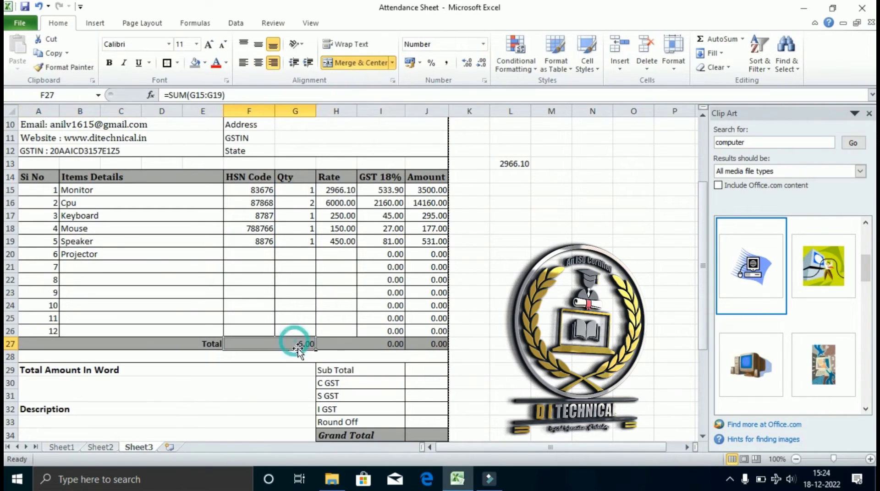
# - Total the GST 18% column in the Total row's merged cell H27 with =SUM(I15:I19)
pyautogui.click(341, 344)
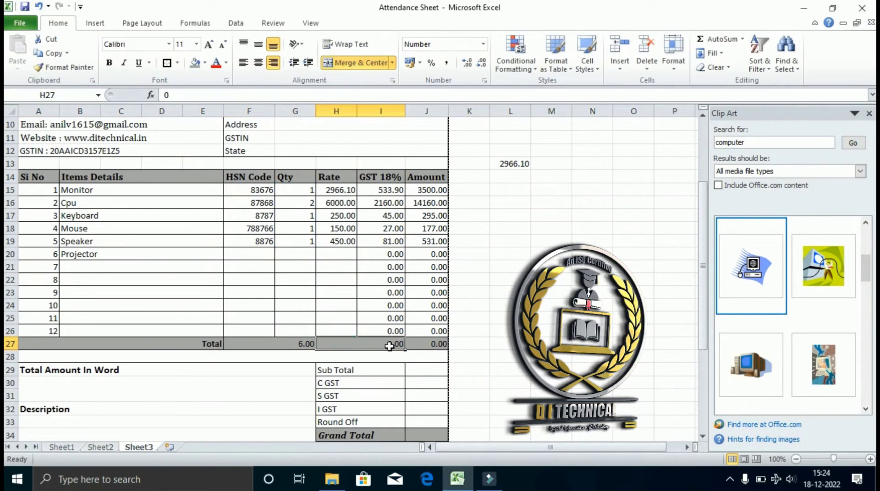
pyautogui.write('=s')
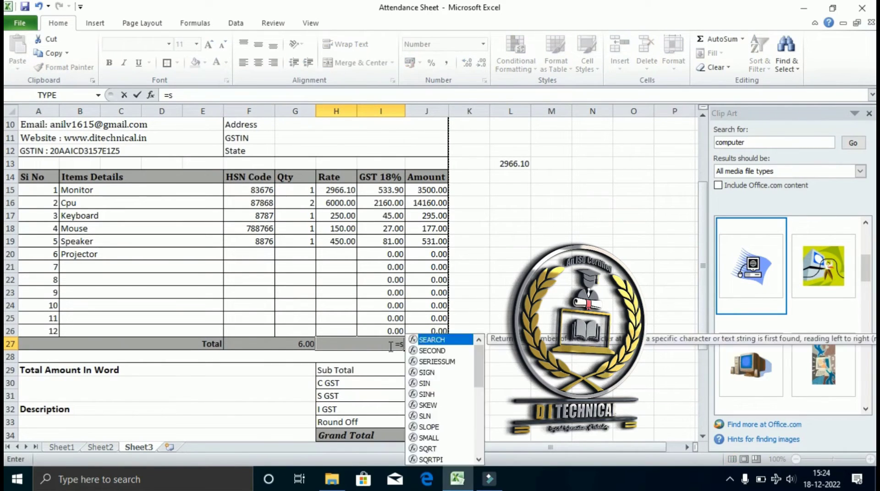
pyautogui.write('um(')
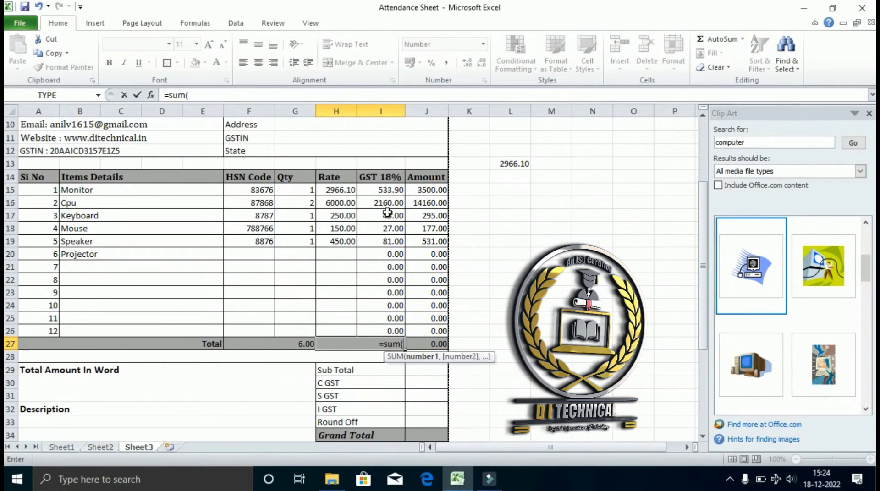
pyautogui.moveTo(388, 191); pyautogui.dragTo(388, 241)
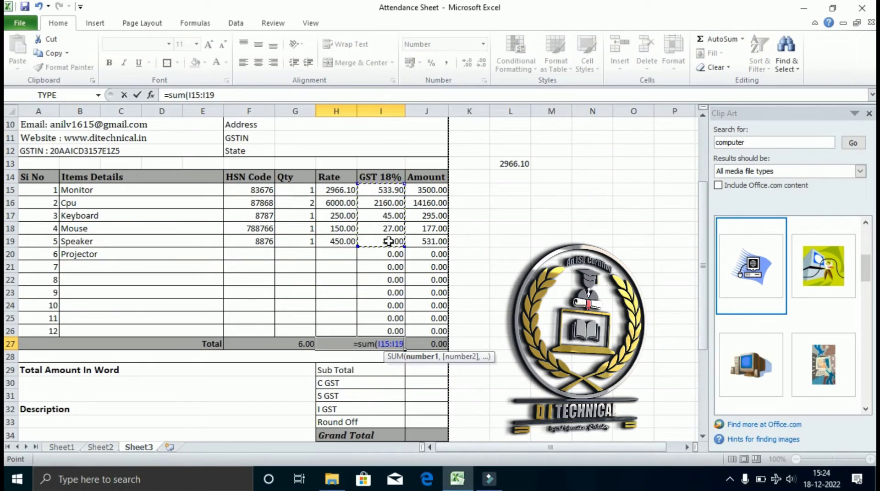
pyautogui.write(')')
pyautogui.press('Return')
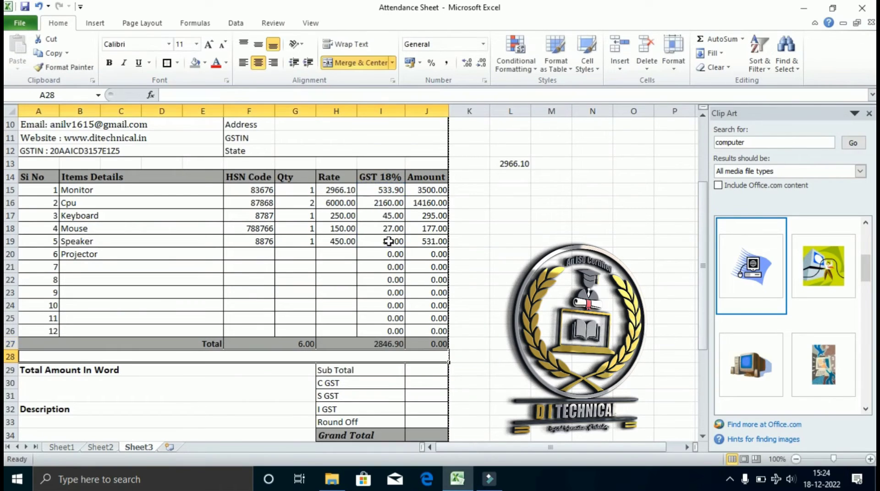
pyautogui.click(355, 342)
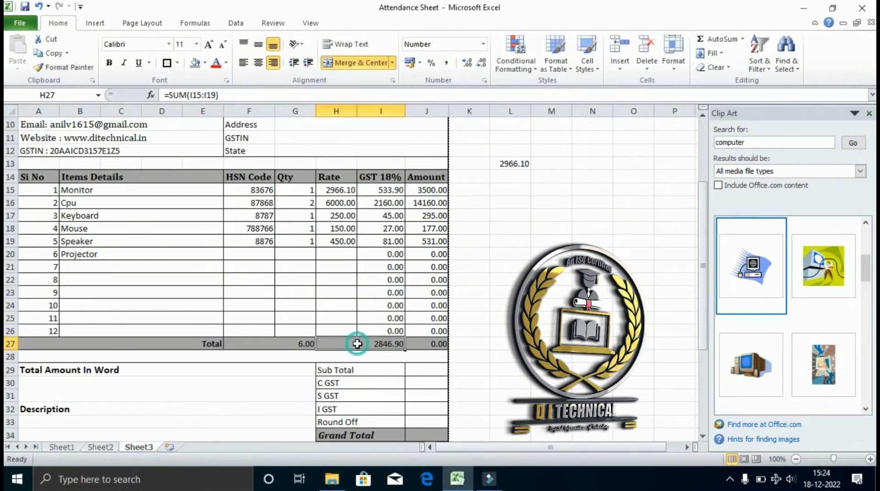
# - Total the Amount column in J27 with =SUM(J15:J26) and make the Total row's values in F27:J27 bold
pyautogui.click(425, 341)
pyautogui.write('=su')
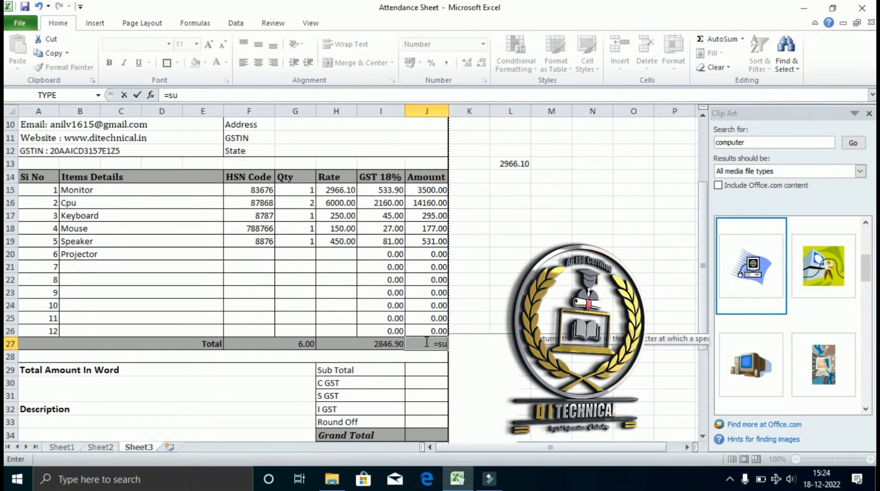
pyautogui.write('m(')
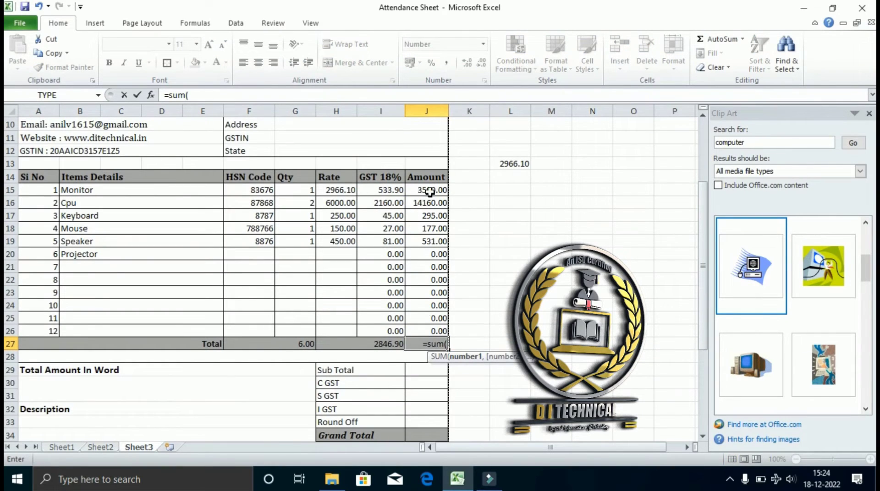
pyautogui.moveTo(429, 189); pyautogui.dragTo(438, 324)
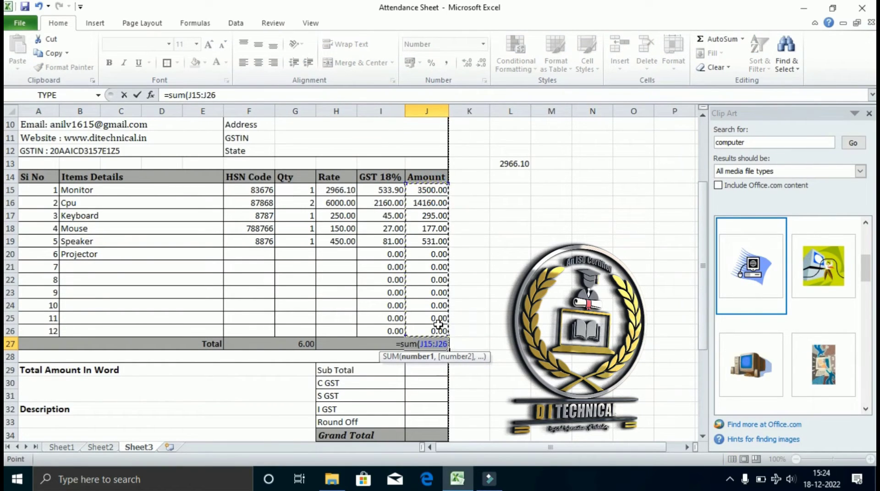
pyautogui.press('Return')
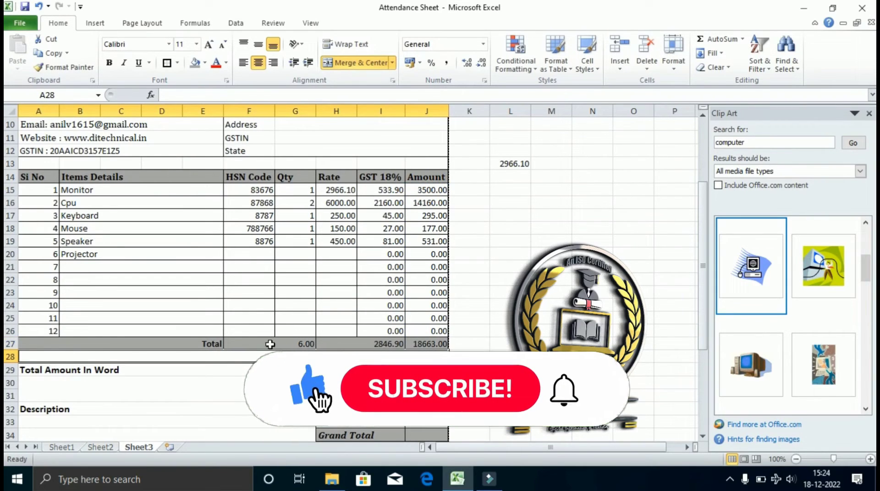
pyautogui.moveTo(270, 344); pyautogui.dragTo(389, 344)
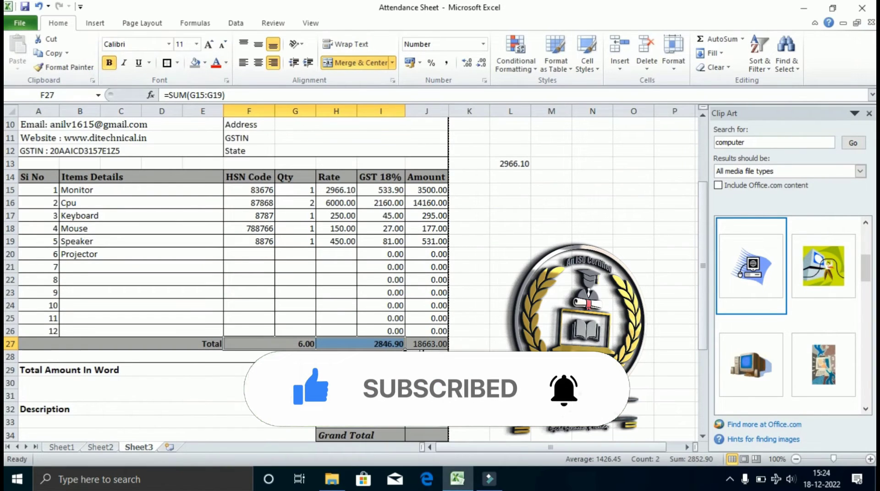
pyautogui.click(425, 344)
# - Calculate the Sub Total in J29 as total amount minus total GST with =J27-H27
pyautogui.scroll(-1, 228, 235)
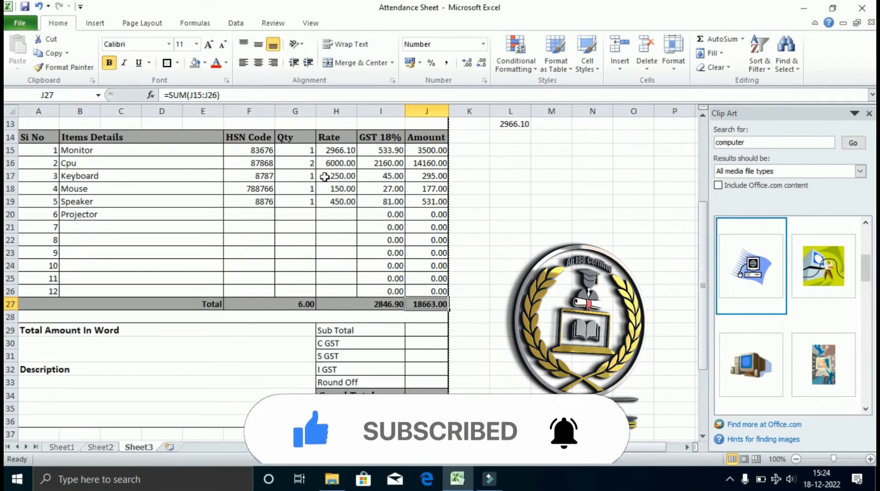
pyautogui.scroll(-1, 418, 288)
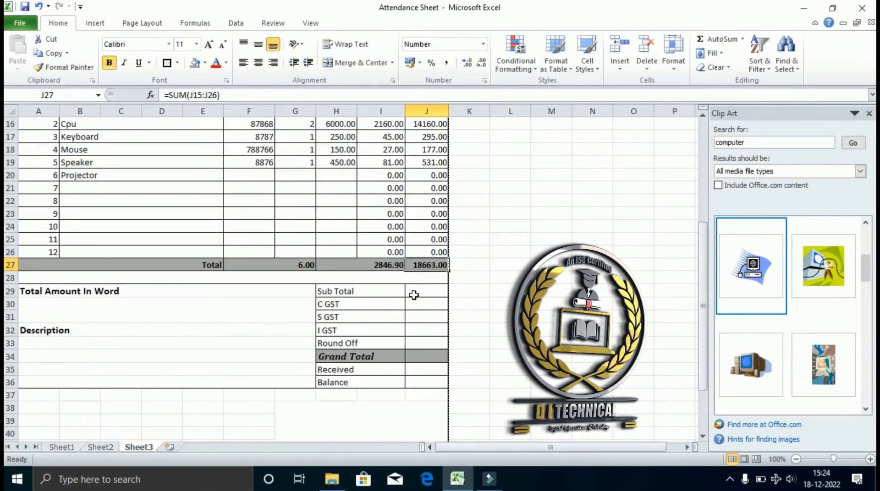
pyautogui.click(421, 291)
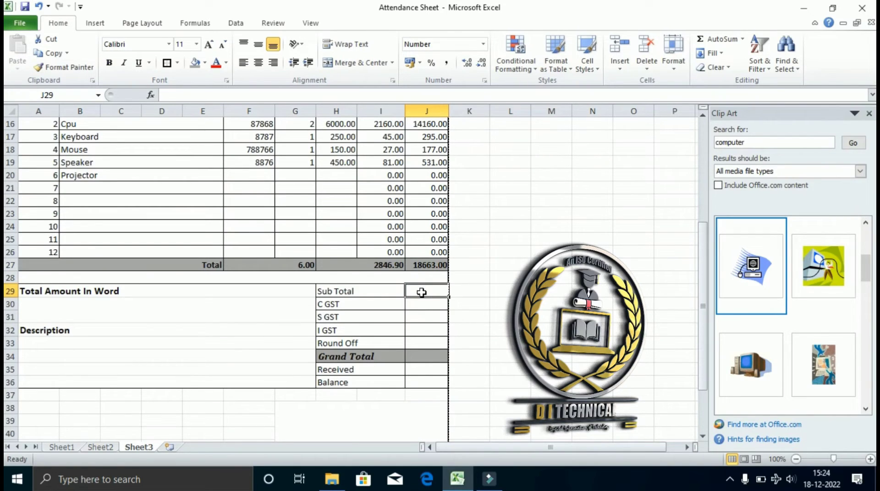
pyautogui.write('=')
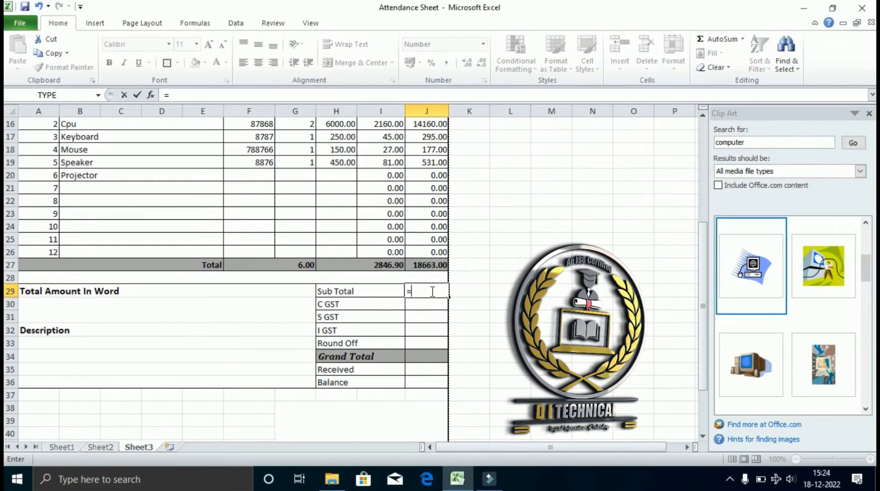
pyautogui.click(418, 264)
pyautogui.write('_')
pyautogui.press('BackSpace')
pyautogui.write('-')
pyautogui.click(383, 267)
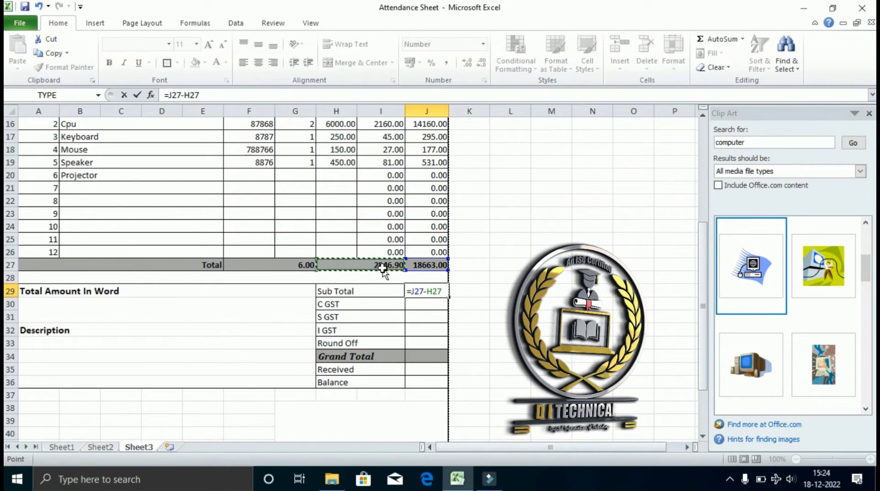
pyautogui.press('Return')
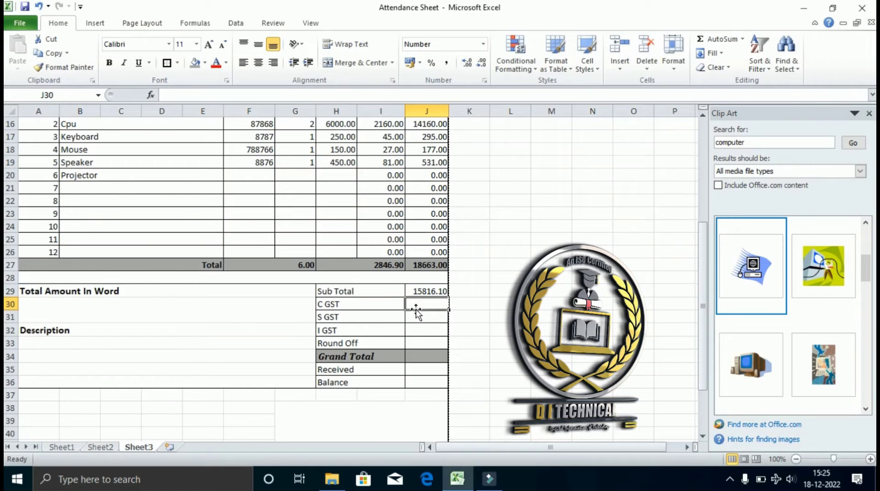
# - Calculate C GST in J30 as half of 18% of the Sub Total with =J29*18%/2
pyautogui.write('=')
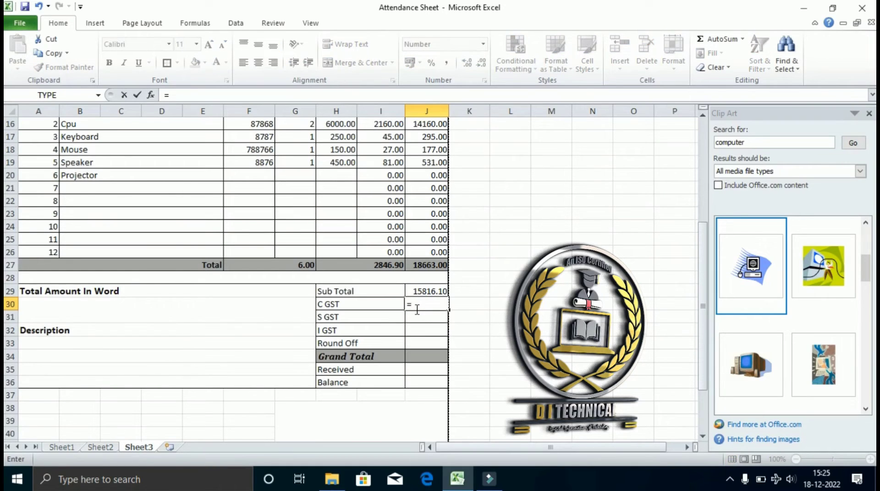
pyautogui.click(426, 292)
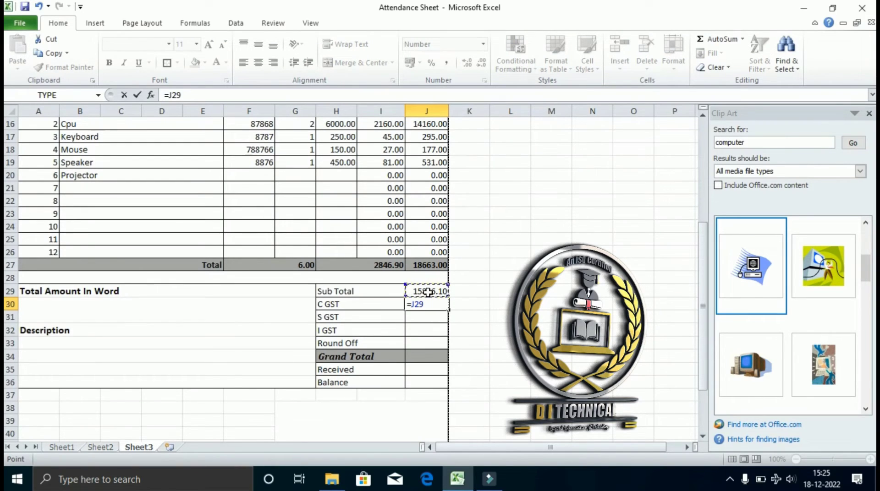
pyautogui.write('*18%')
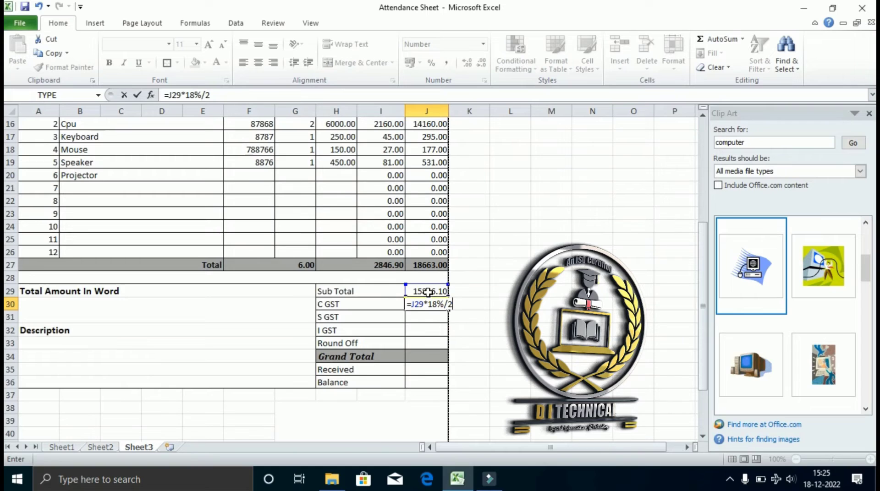
pyautogui.write('/2')
pyautogui.press('Return')
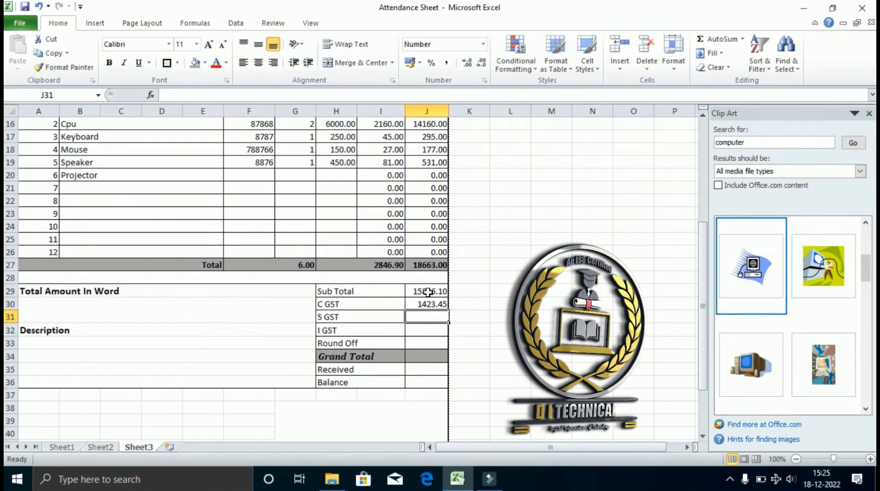
# - Calculate S GST in J31 as half of 18% of the Sub Total with =J29*18%/2
pyautogui.write('=')
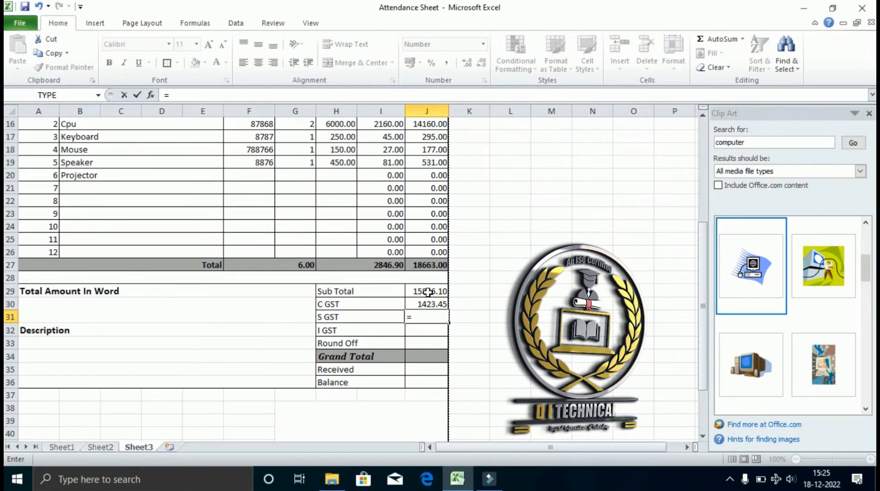
pyautogui.click(427, 292)
pyautogui.write('*18%')
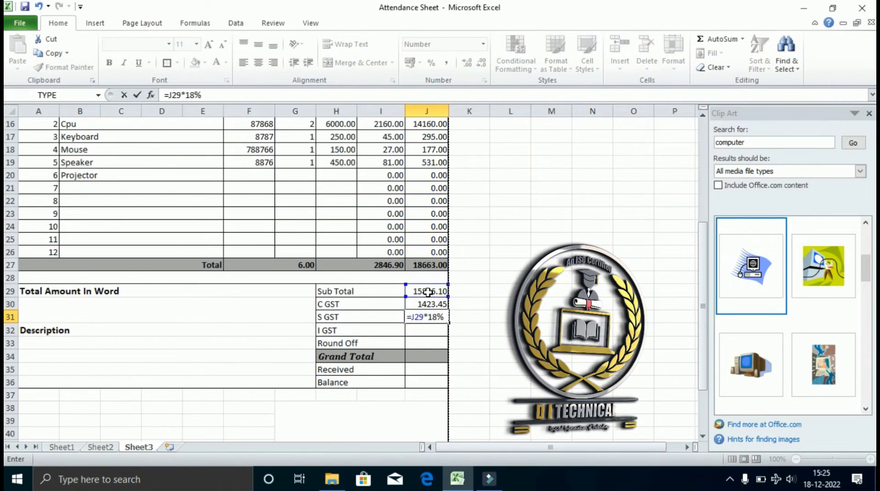
pyautogui.write('/2')
pyautogui.press('Return')
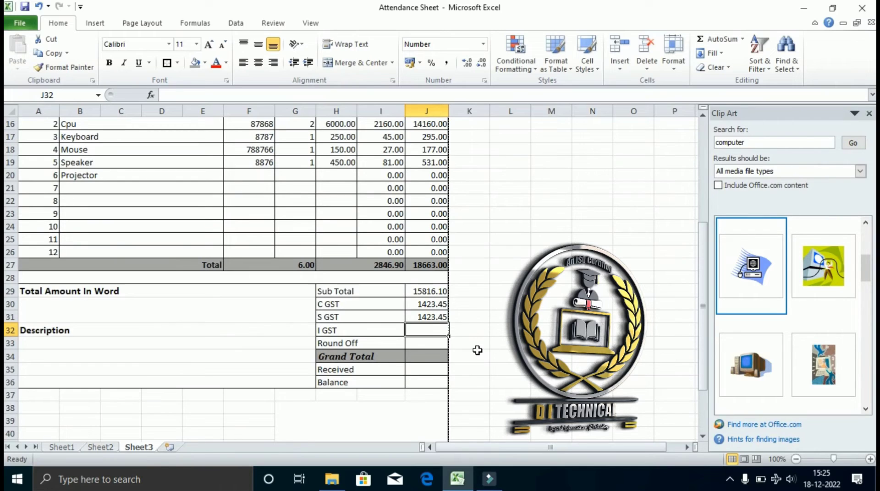
# - Try calculating I GST in J32 as 18% of the Sub Total with =J29*18%, and clear the cell again
pyautogui.write('=')
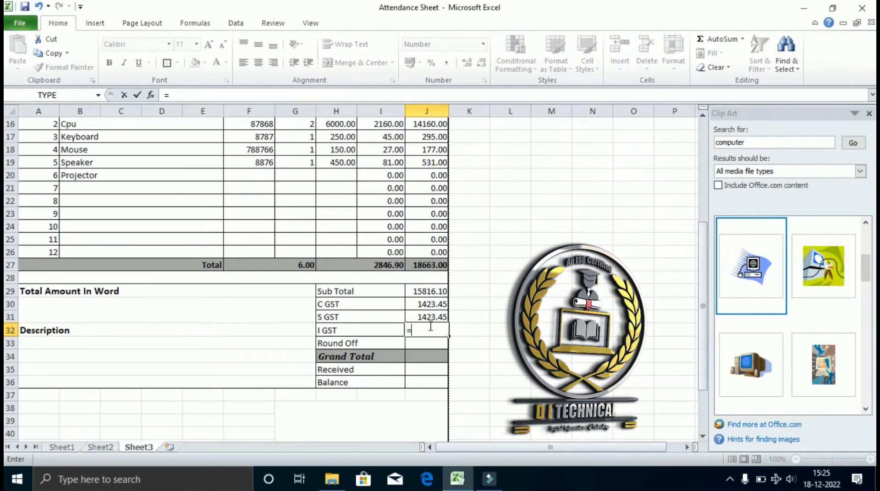
pyautogui.click(425, 293)
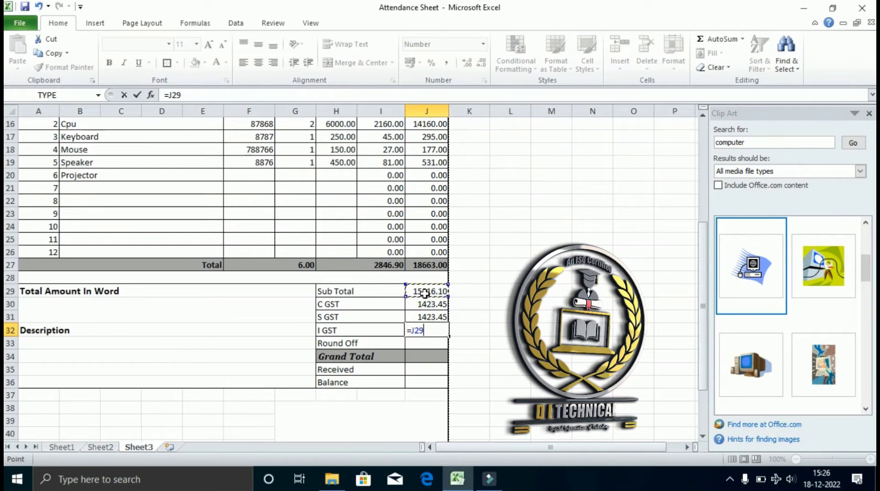
pyautogui.write('*')
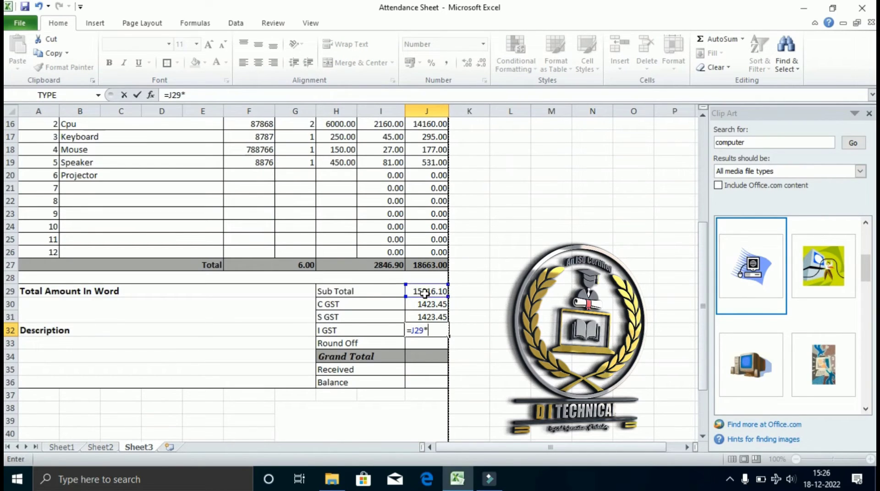
pyautogui.write('18%')
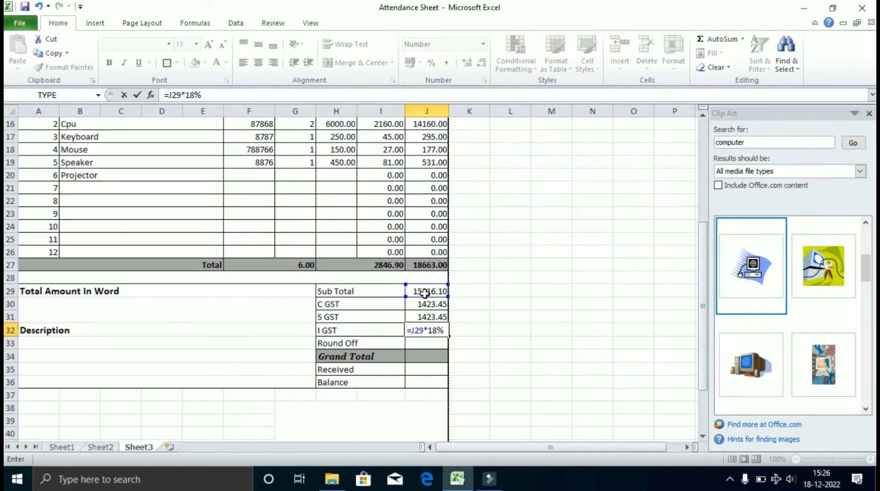
pyautogui.press('Return')
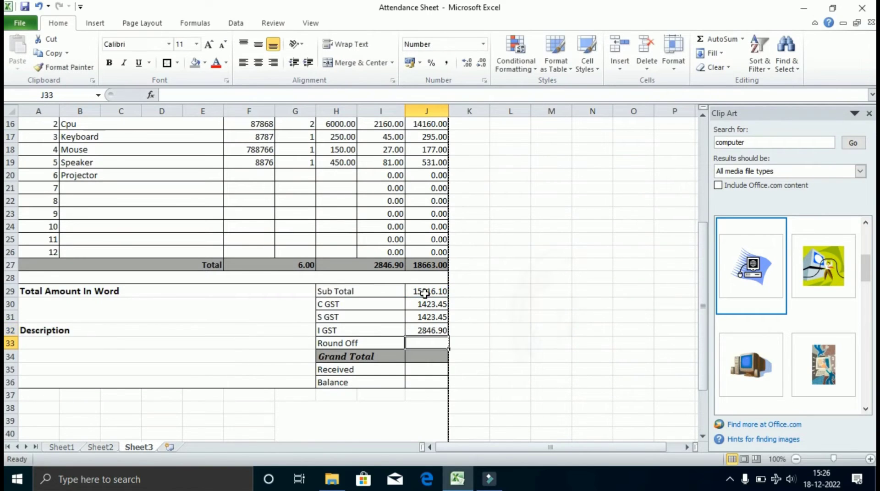
pyautogui.click(430, 328)
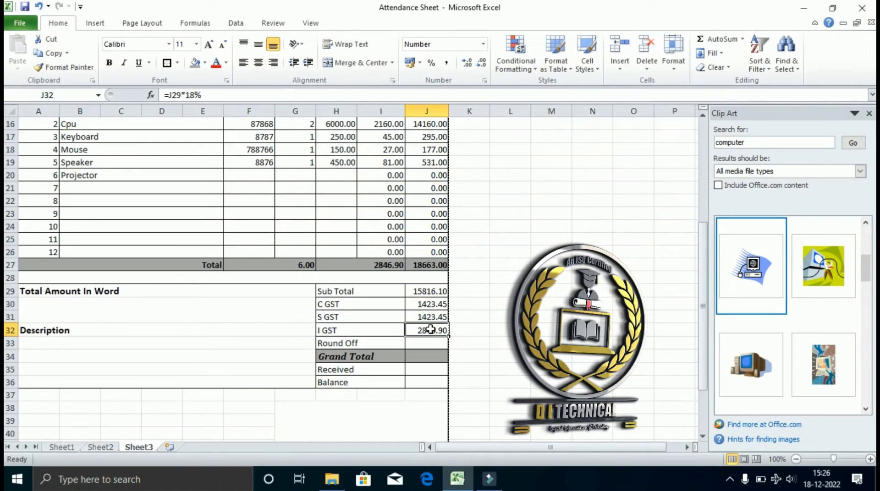
pyautogui.press('Delete')
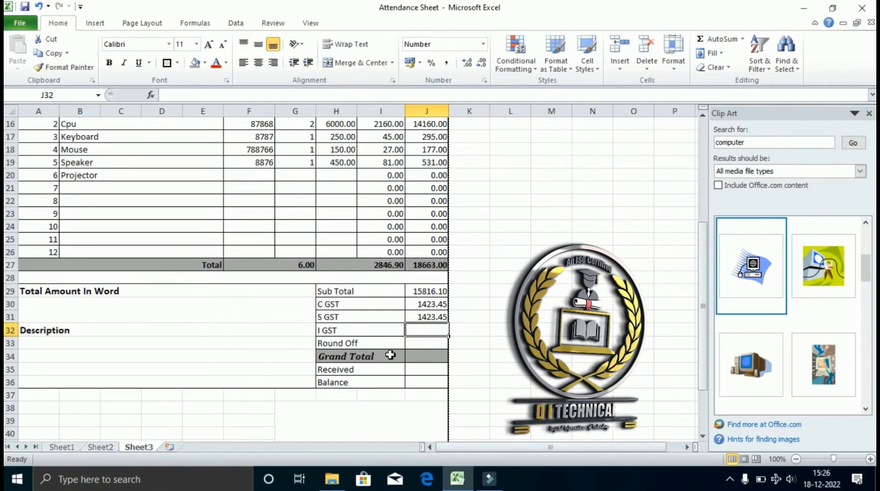
pyautogui.click(428, 343)
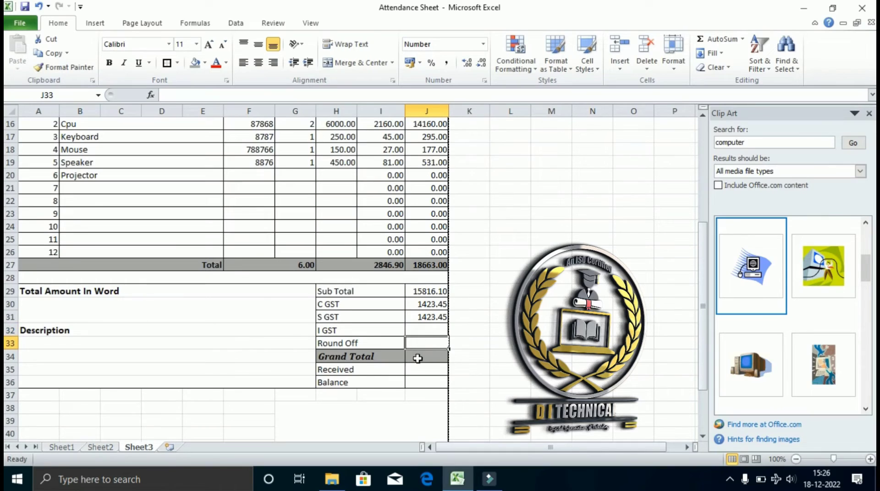
pyautogui.click(417, 359)
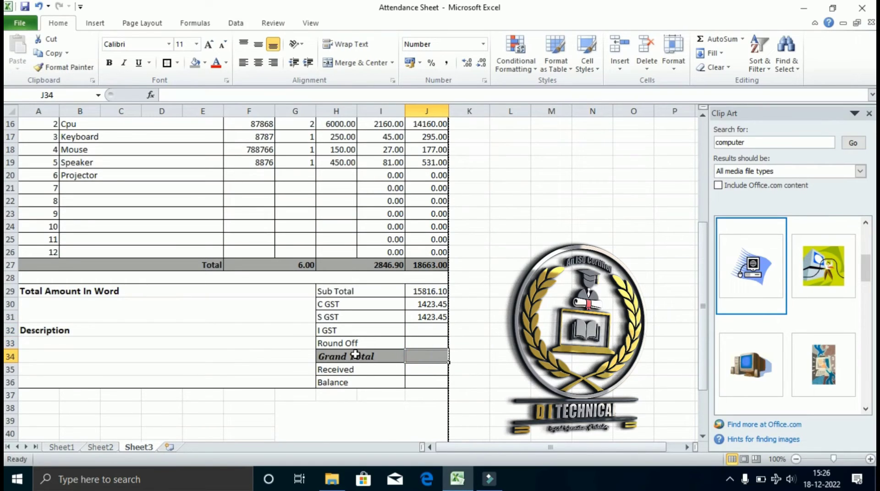
pyautogui.click(348, 342)
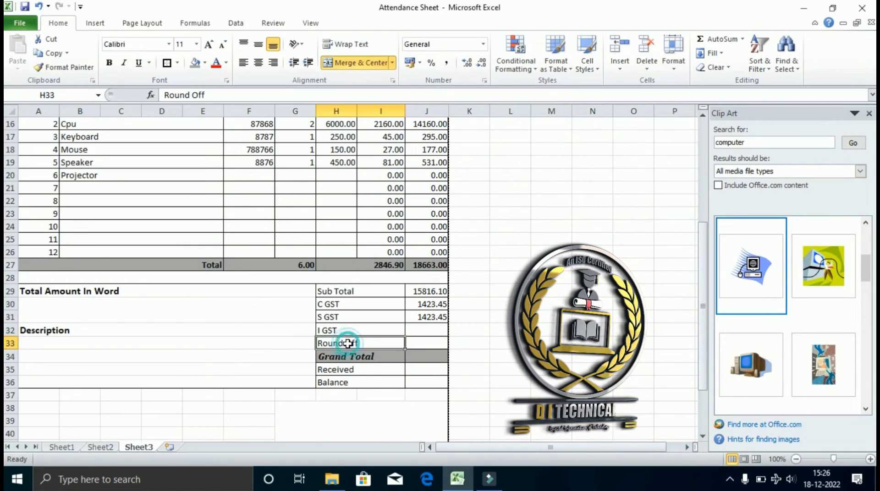
# - Calculate the Grand Total in J34 as the rounded sum of Sub Total, C GST and S GST with =ROUND(SUM(J29:J31),0)
pyautogui.click(424, 355)
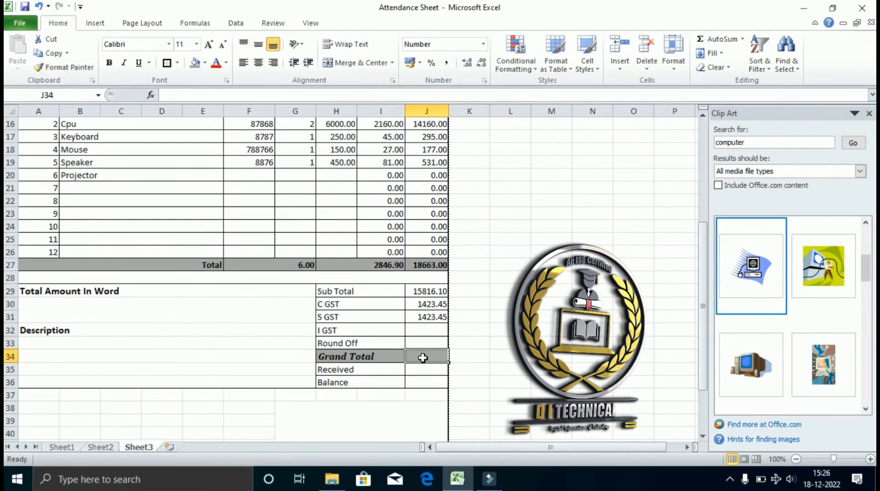
pyautogui.write('=r')
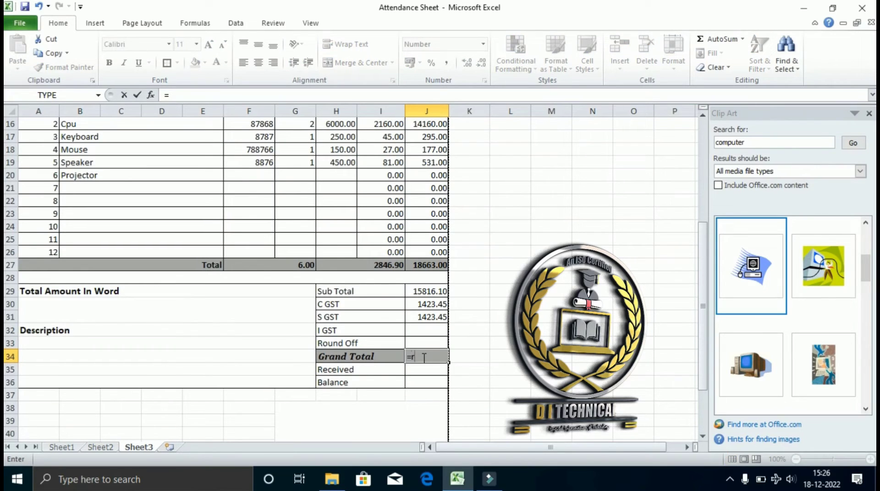
pyautogui.write('ound')
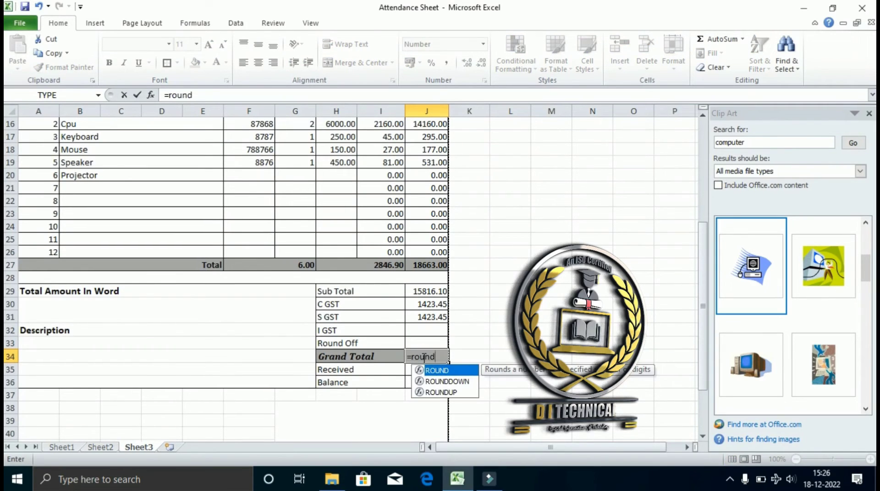
pyautogui.write('(')
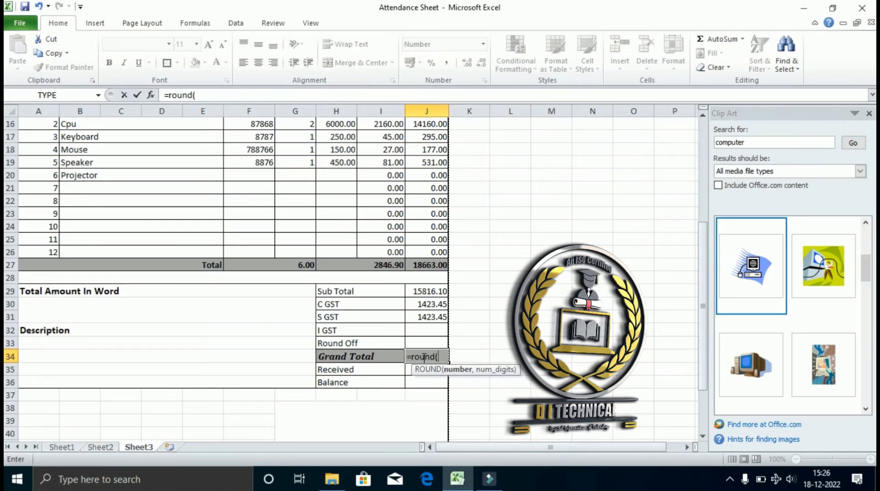
pyautogui.write('su')
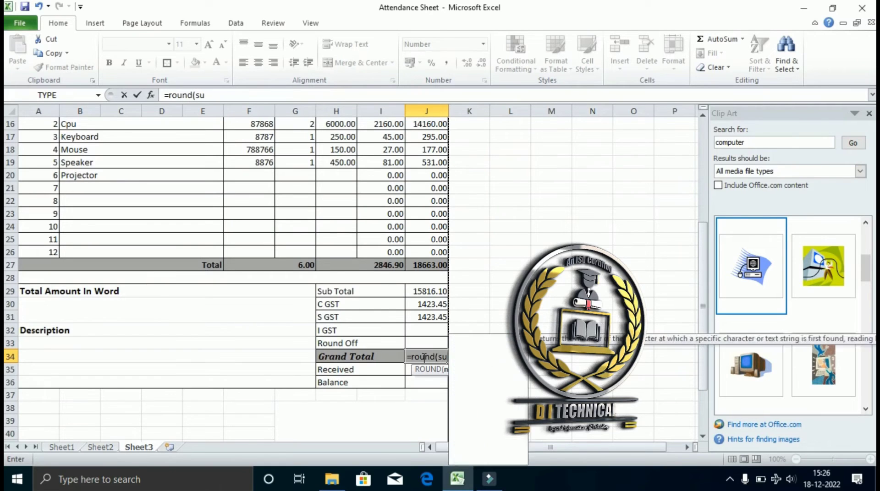
pyautogui.write('m(')
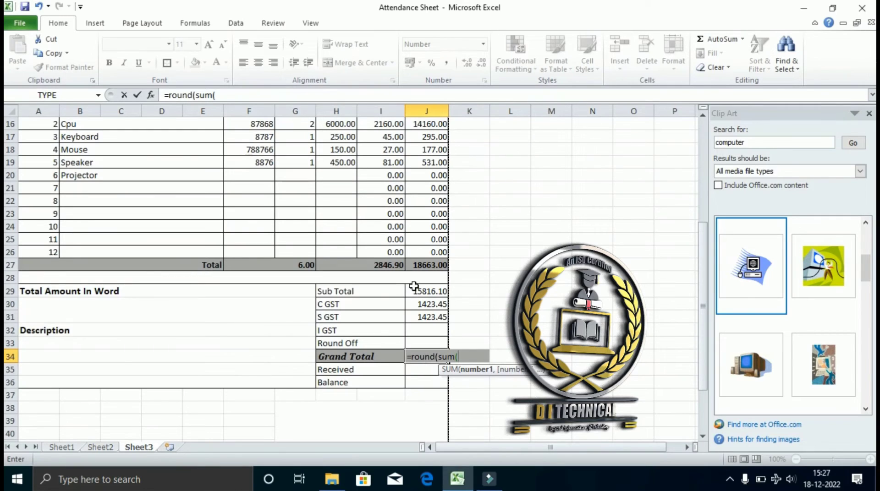
pyautogui.click(413, 289)
pyautogui.moveTo(414, 288); pyautogui.dragTo(416, 314)
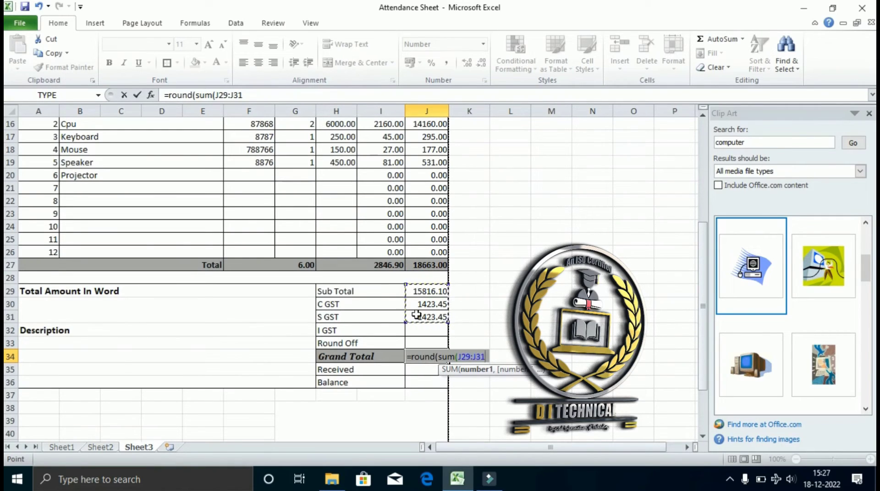
pyautogui.write(')')
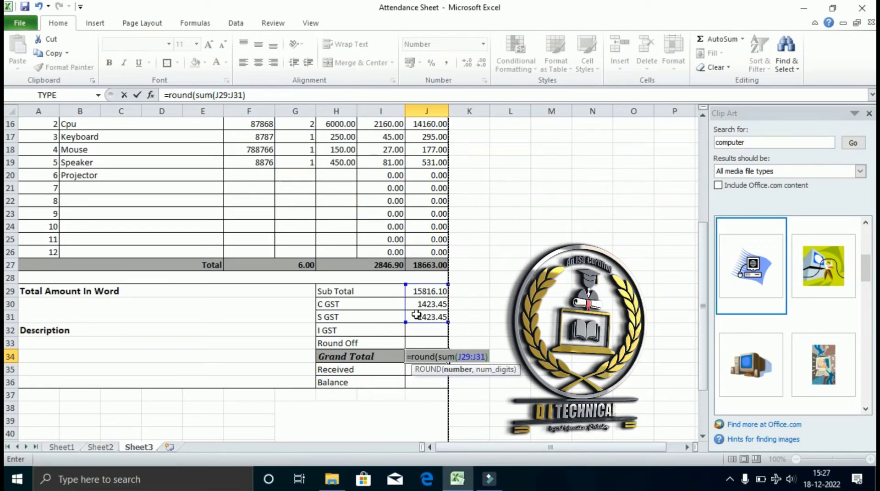
pyautogui.write(',')
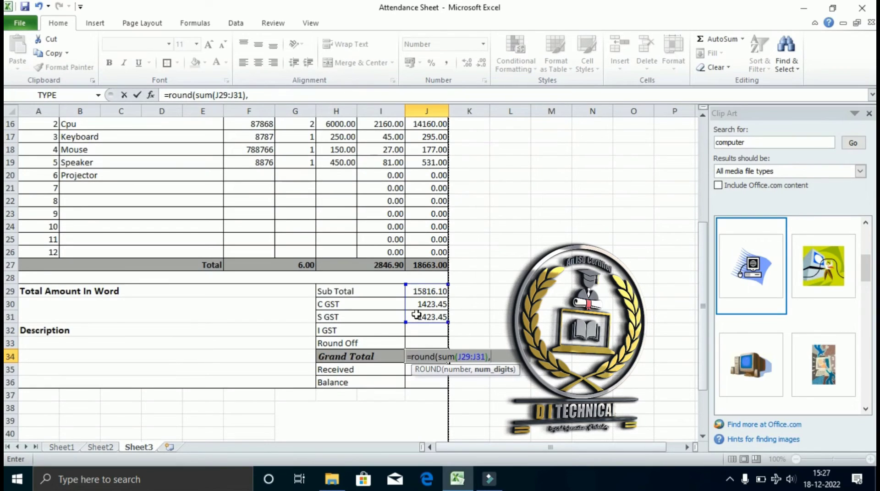
pyautogui.write('0)')
pyautogui.press('Return')
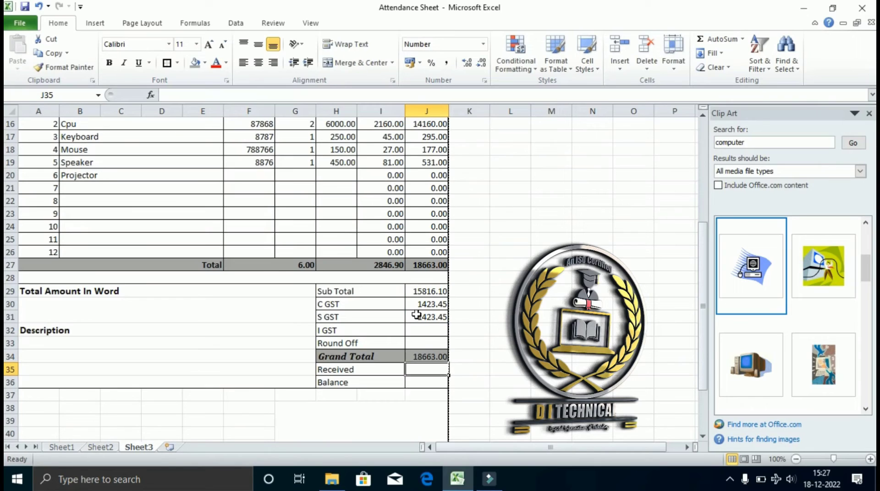
# - Add the unrounded sum of Sub Total, C GST and S GST in L34, outside the invoice, with =SUM(J29:J31)
pyautogui.click(506, 356)
pyautogui.write('=')
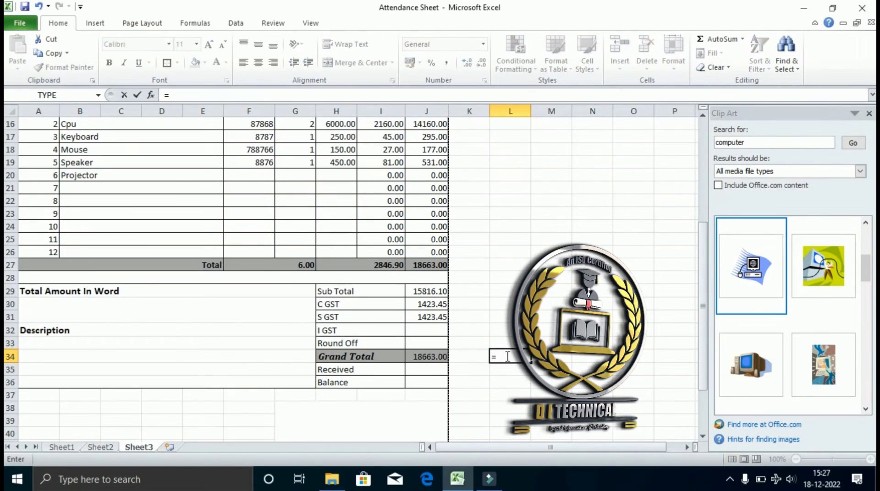
pyautogui.write('sum(')
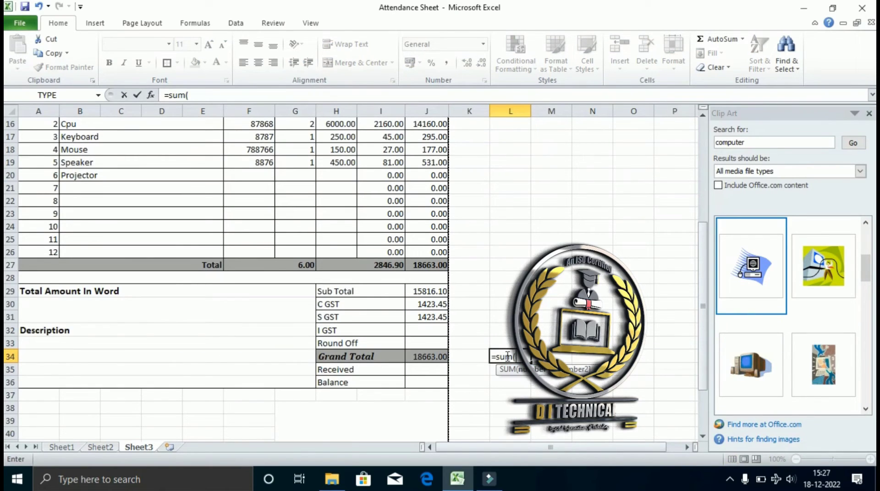
pyautogui.moveTo(427, 290); pyautogui.dragTo(428, 312)
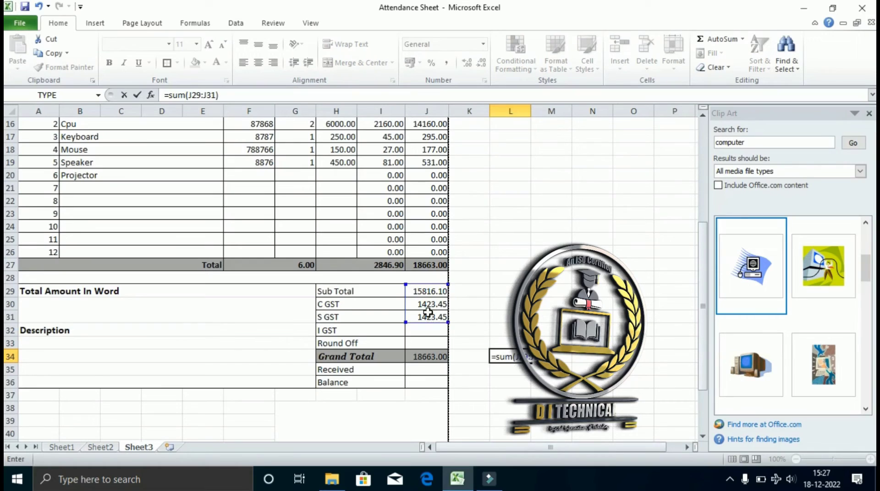
pyautogui.press('Return')
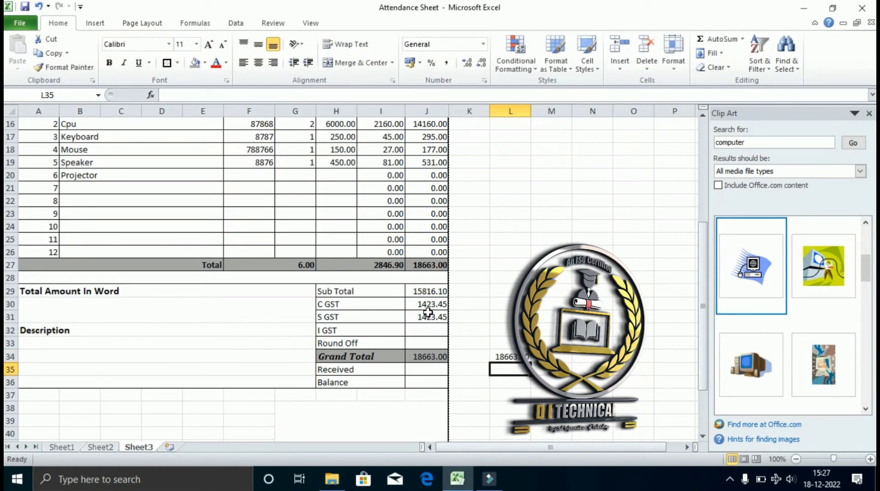
pyautogui.click(504, 357)
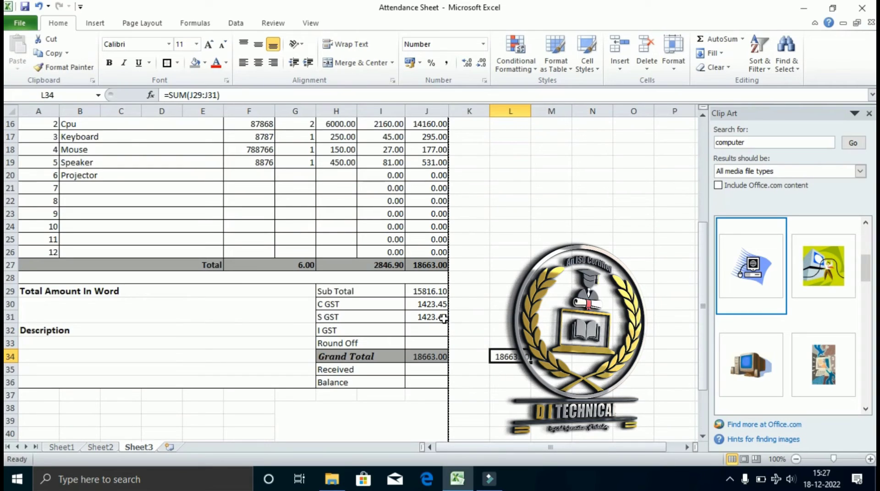
pyautogui.click(499, 361)
# - Set the Speaker's rate in H19 to 234 to test the rounding of the Grand Total
pyautogui.scroll(1, 441, 290)
pyautogui.click(340, 200)
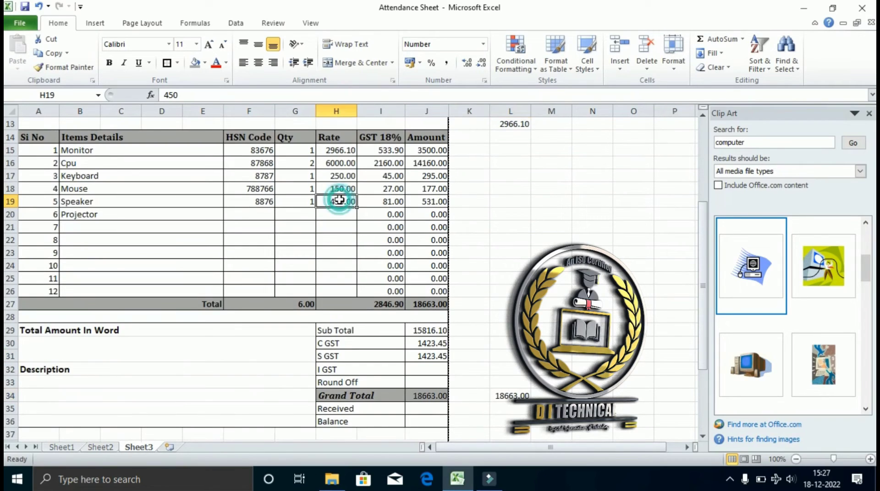
pyautogui.write('234')
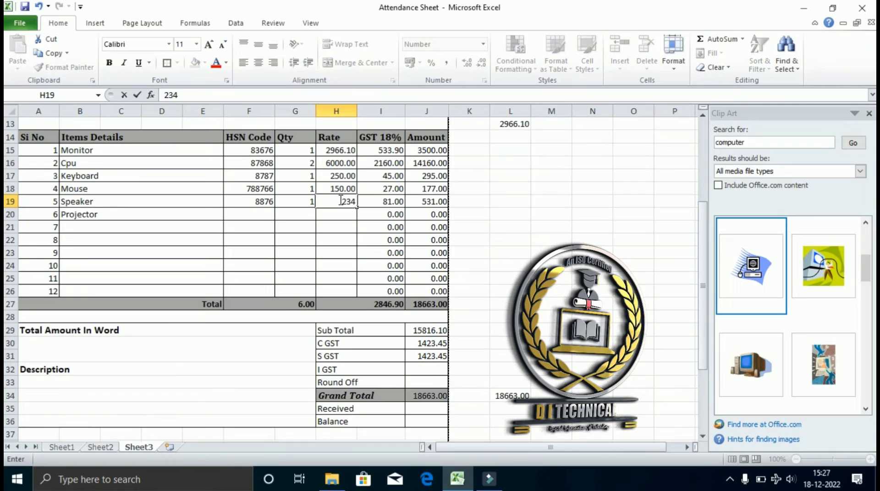
pyautogui.press('Return')
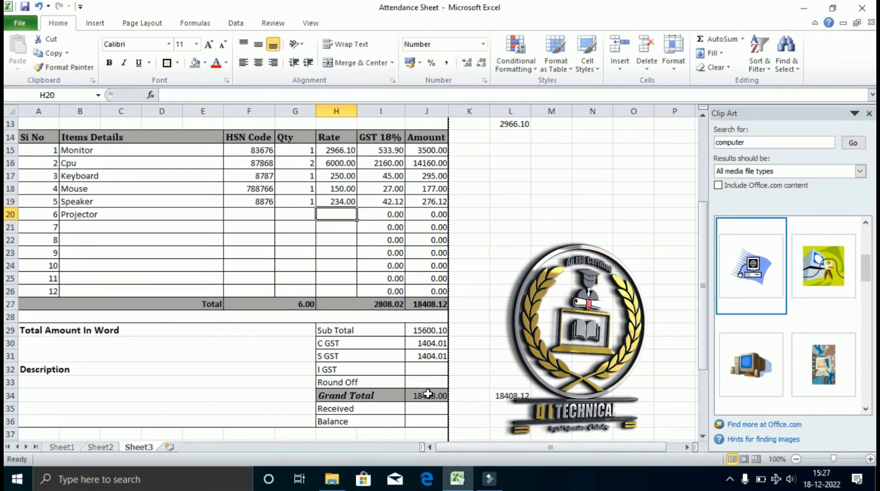
# - Compare the unrounded sum in L34 with the rounded Grand Total in J34 and select the Round Off cell J33
pyautogui.click(337, 188)
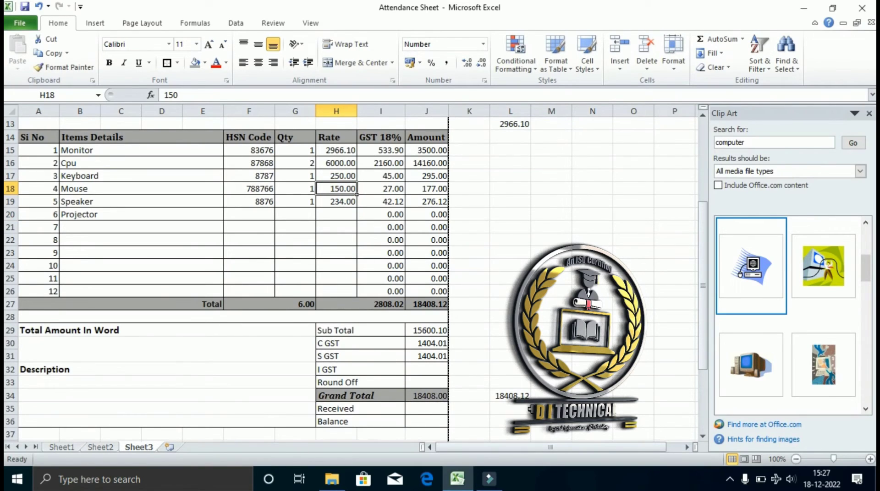
pyautogui.click(519, 397)
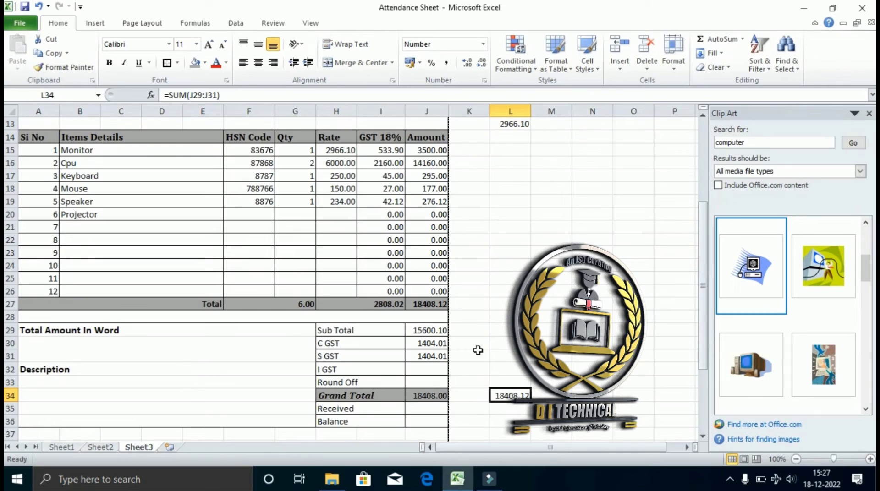
pyautogui.click(435, 395)
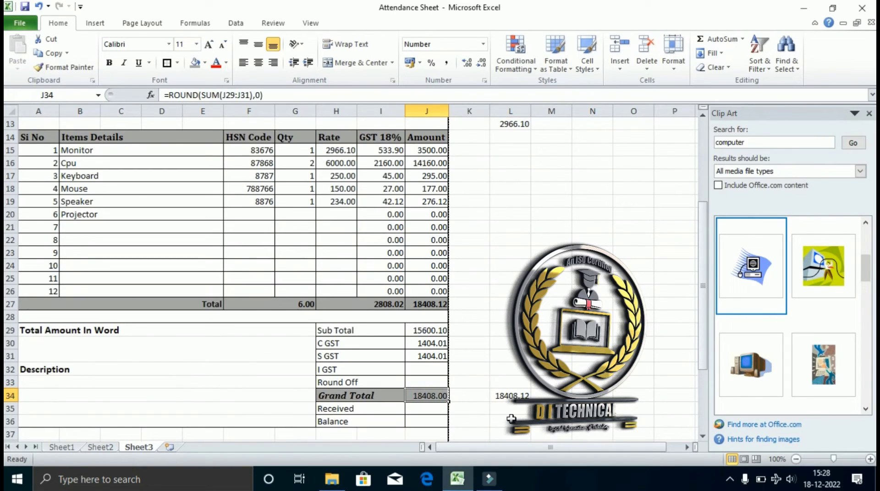
pyautogui.click(433, 397)
pyautogui.click(427, 382)
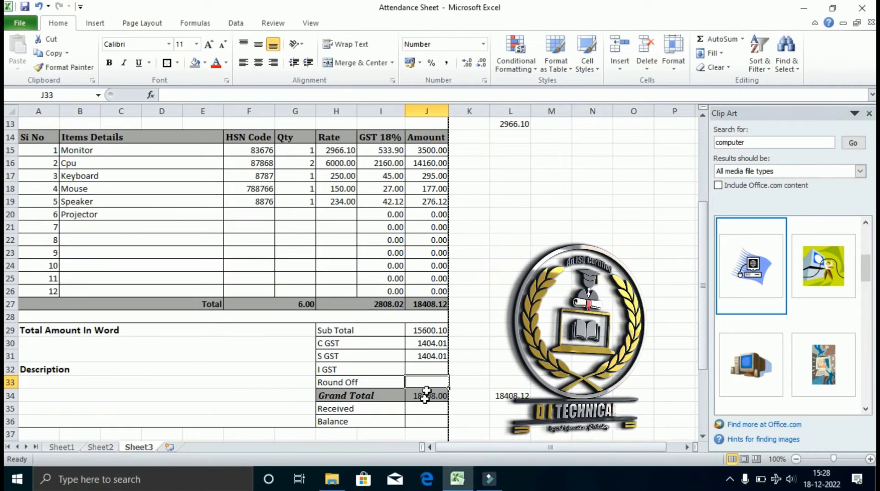
# - Calculate the Round Off in J33 as the rounded sum minus the unrounded sum with =ROUND(SUM(J29:J31),0)-SUM(J29:J31)
pyautogui.write('=')
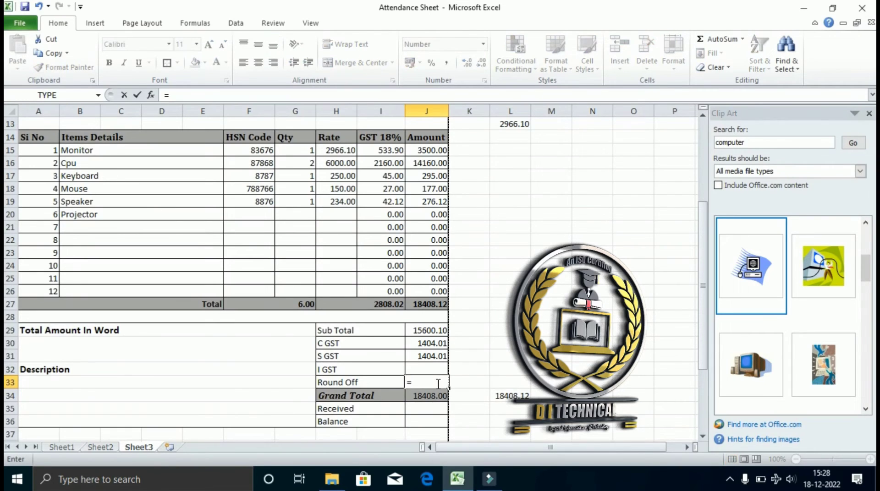
pyautogui.write('round')
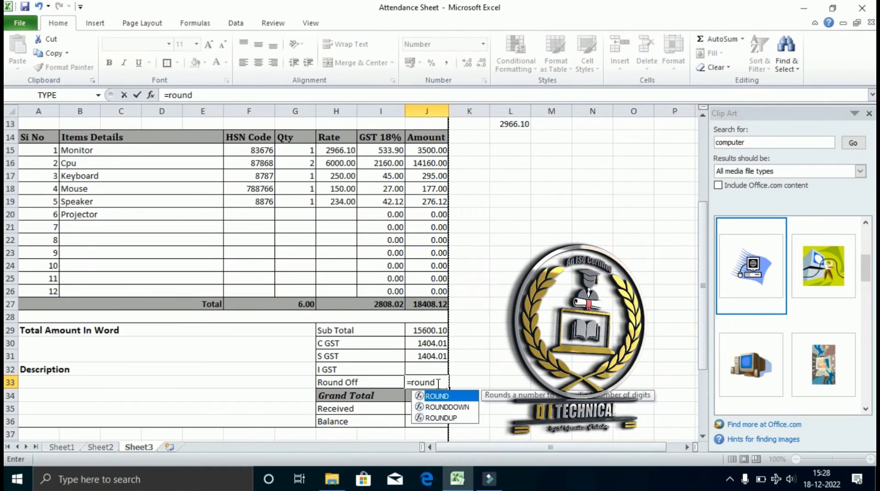
pyautogui.write('(su')
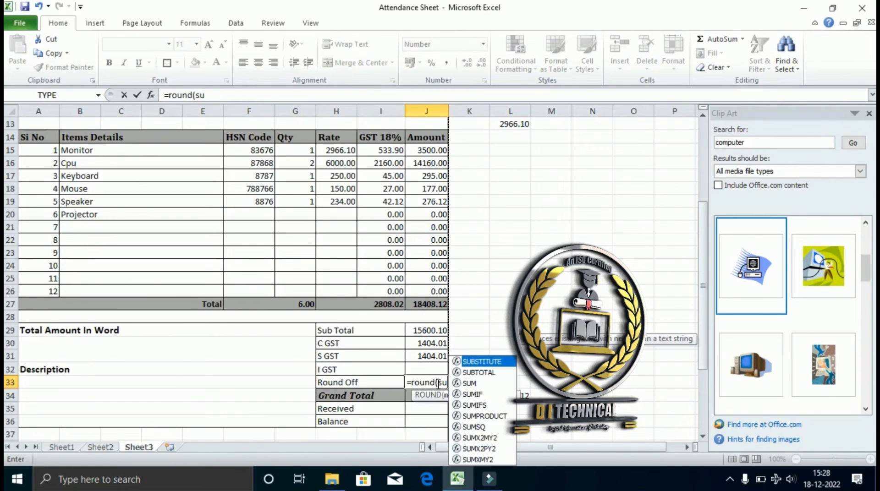
pyautogui.write('m(')
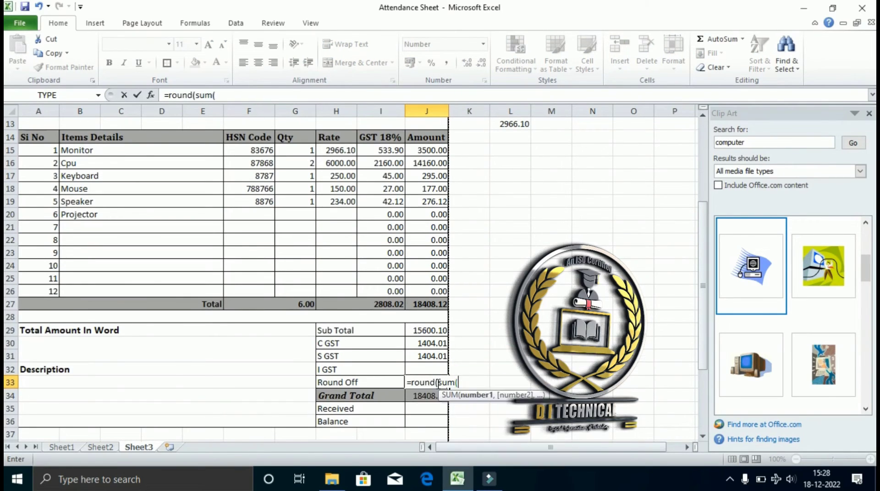
pyautogui.moveTo(417, 330); pyautogui.dragTo(420, 357)
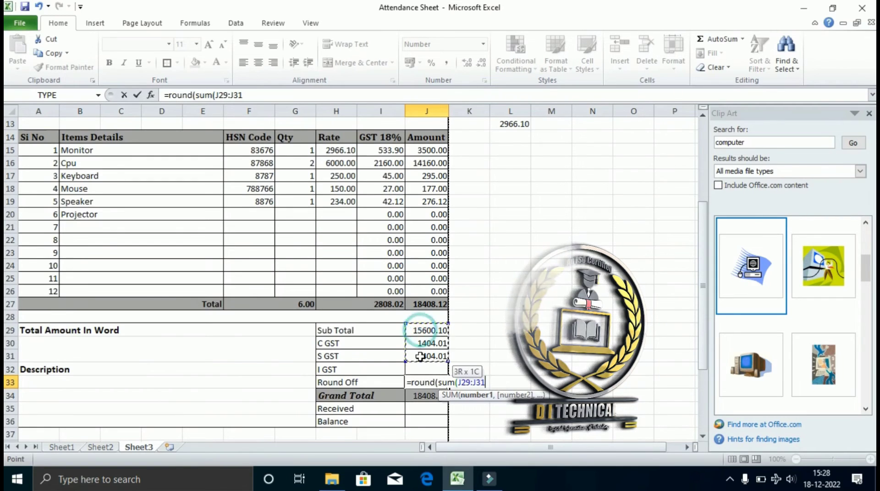
pyautogui.write(')')
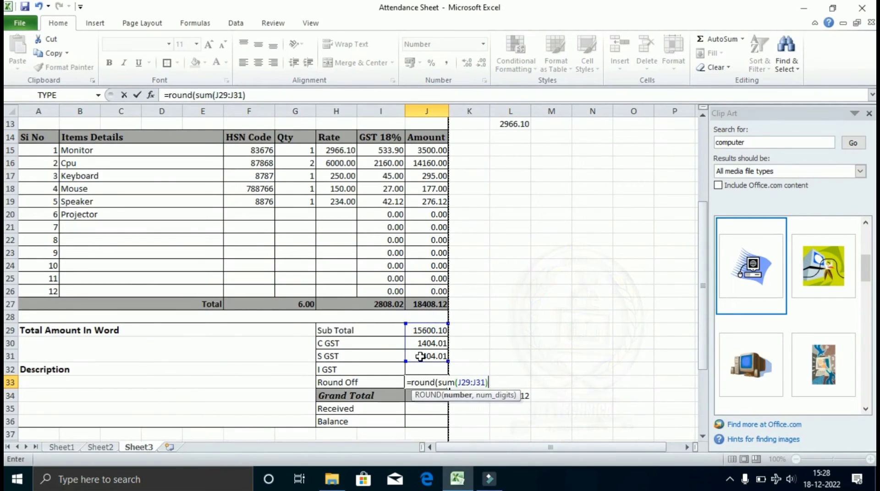
pyautogui.write(',0')
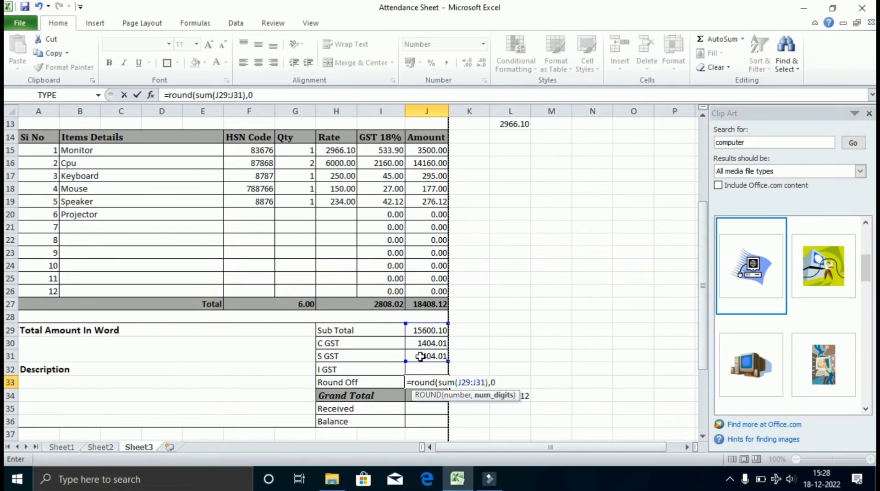
pyautogui.write(')')
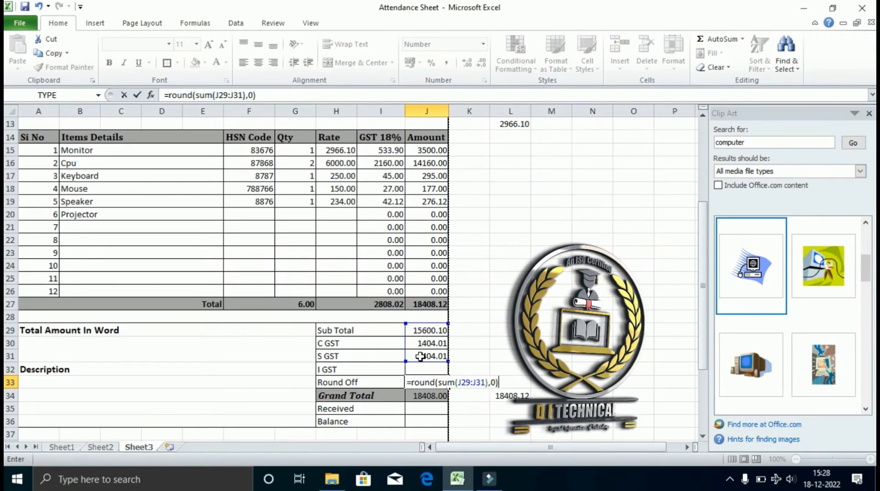
pyautogui.write('-sum(')
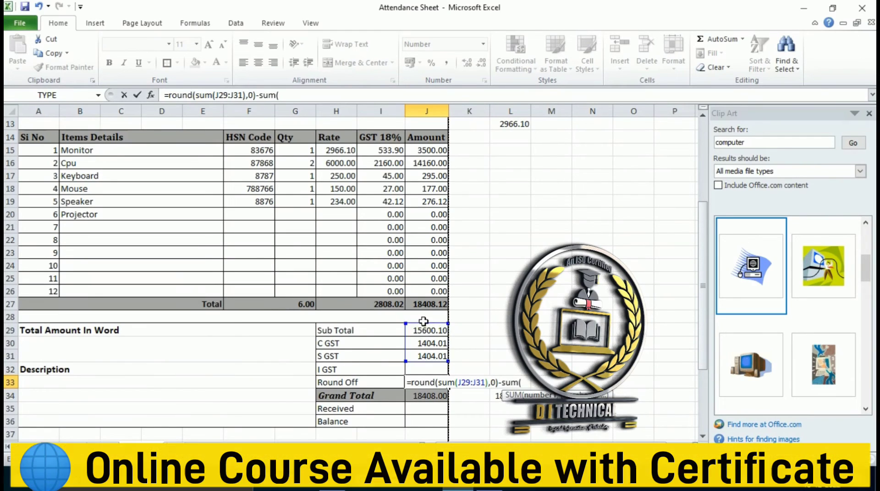
pyautogui.moveTo(424, 328); pyautogui.dragTo(422, 350)
pyautogui.write(')')
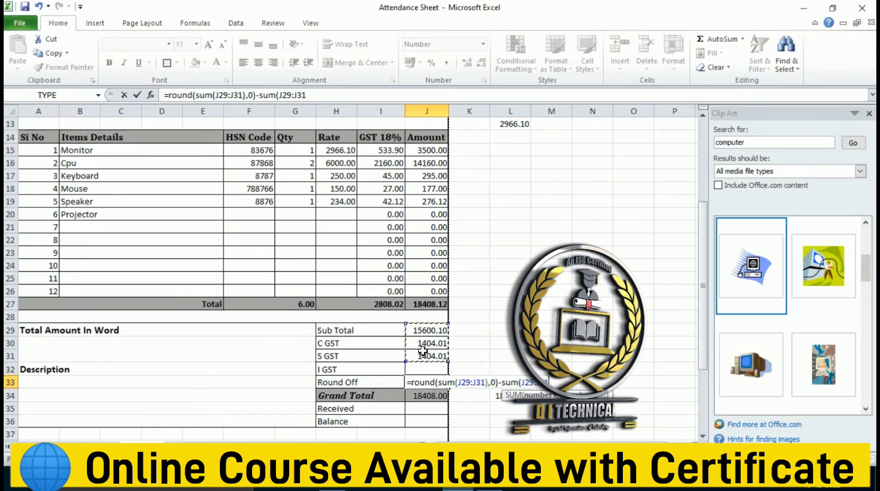
pyautogui.press('Return')
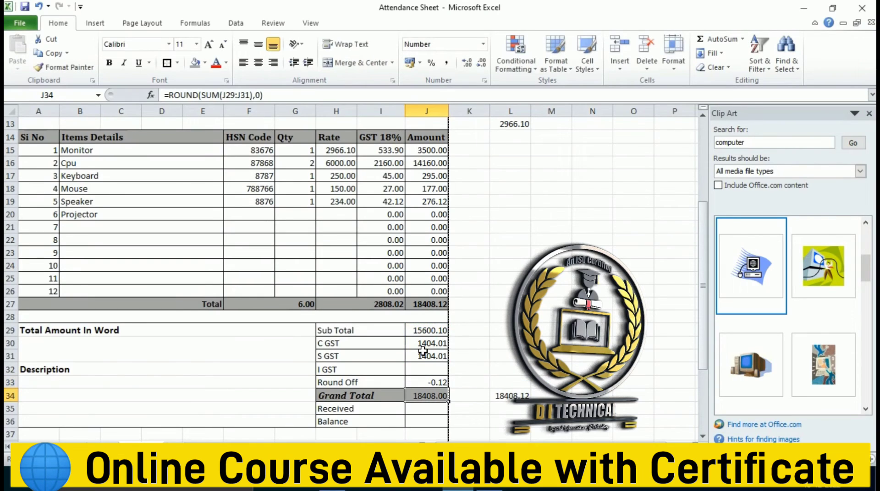
pyautogui.click(424, 382)
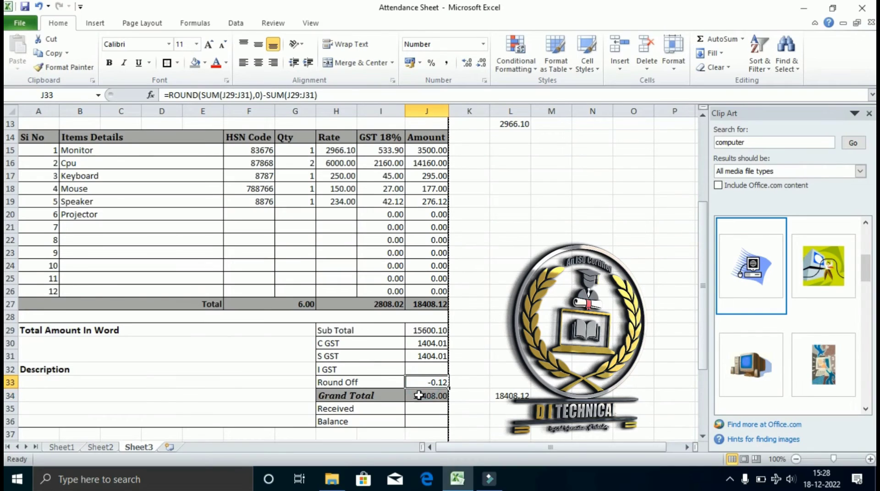
# - Calculate the Balance in J36 as the Grand Total minus the Received amount with =J34-J35
pyautogui.scroll(-1, 419, 395)
pyautogui.click(416, 369)
pyautogui.click(420, 383)
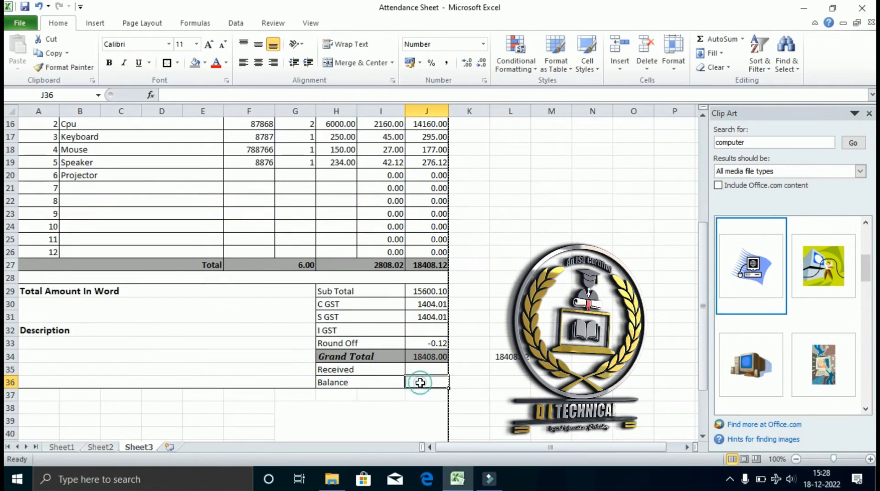
pyautogui.write('=')
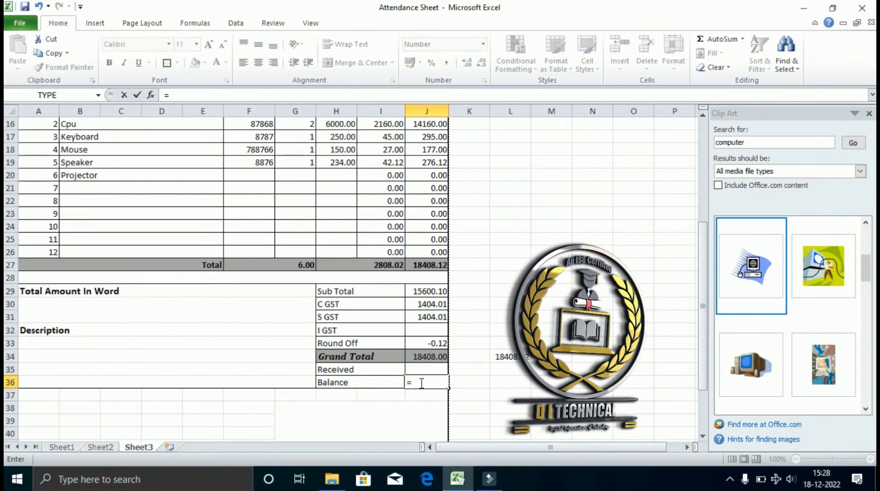
pyautogui.click(421, 357)
pyautogui.write('-')
pyautogui.click(418, 369)
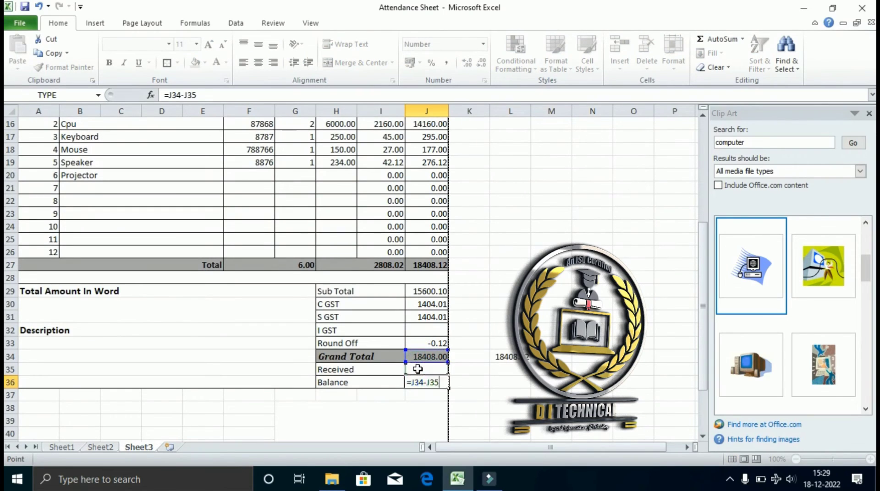
pyautogui.press('Return')
# - Enter 10000 as the Received amount in J35 to test the Balance formula
pyautogui.click(422, 374)
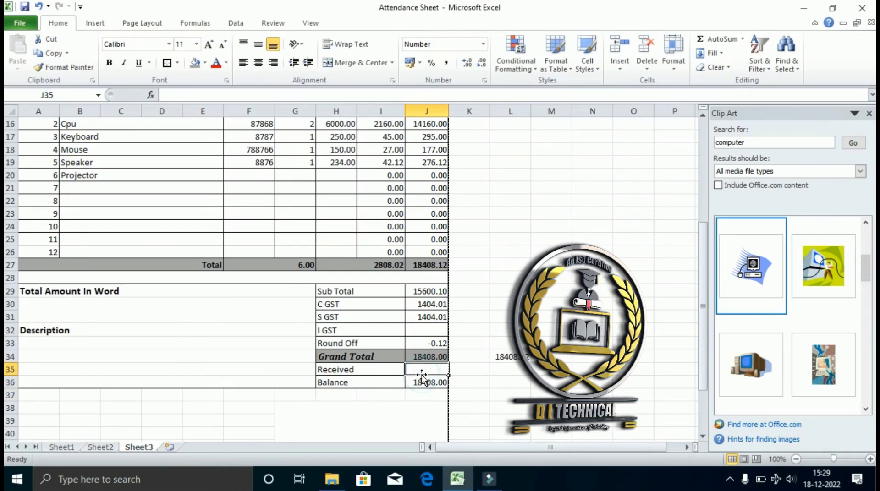
pyautogui.write('10000')
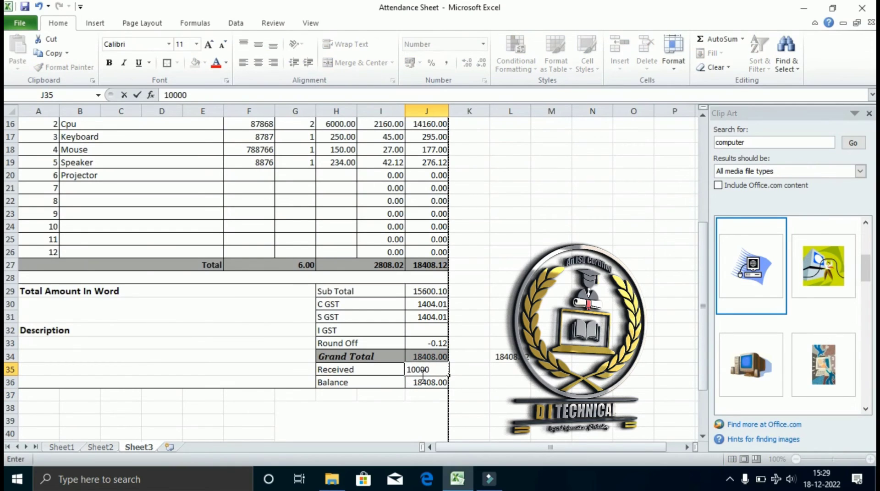
pyautogui.press('Return')
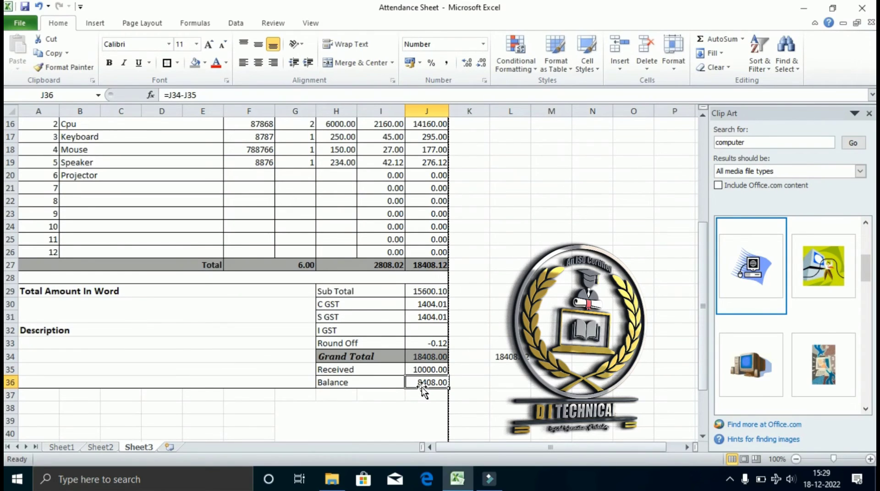
# - Clear the quantities and rates of all items in G15:H19 and the Received amount in J35
pyautogui.scroll(2, 422, 389)
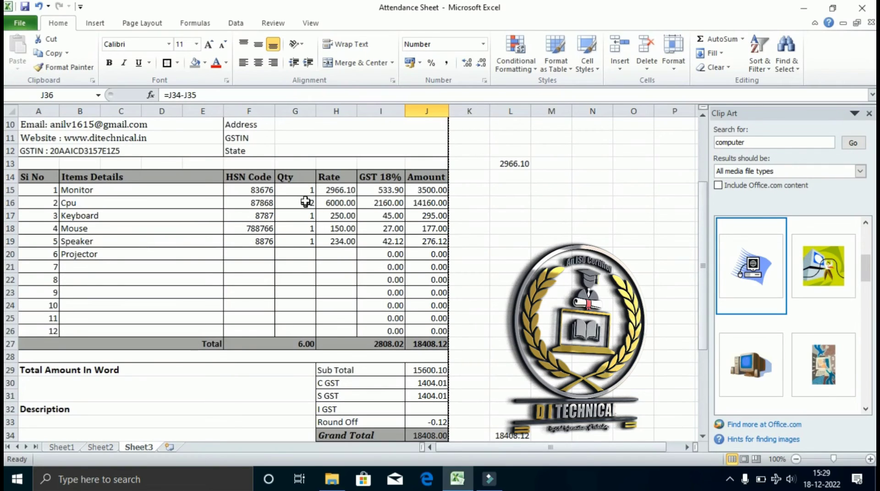
pyautogui.moveTo(299, 204); pyautogui.dragTo(332, 243)
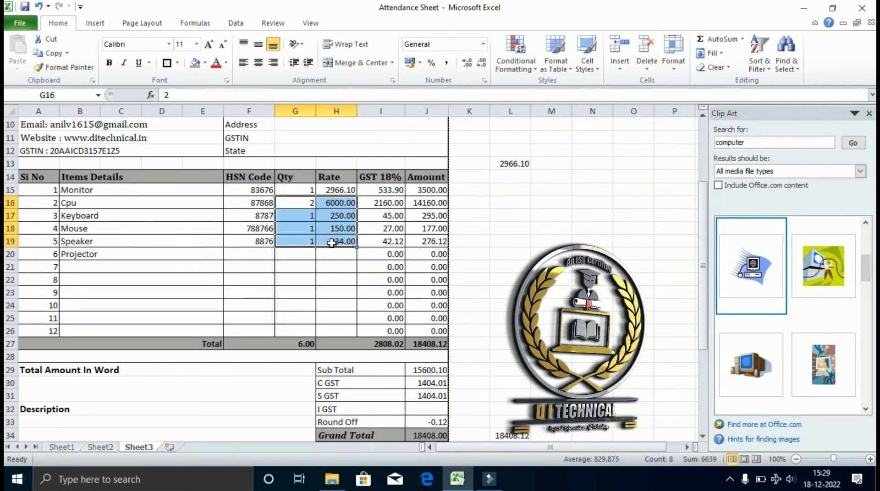
pyautogui.press('Delete')
pyautogui.moveTo(292, 189); pyautogui.dragTo(328, 188)
pyautogui.press('Delete')
pyautogui.scroll(-1, 388, 311)
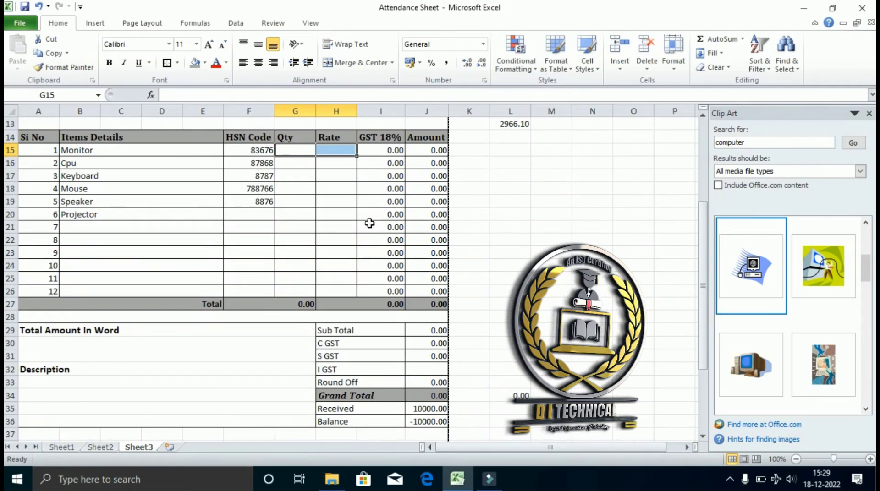
pyautogui.click(419, 412)
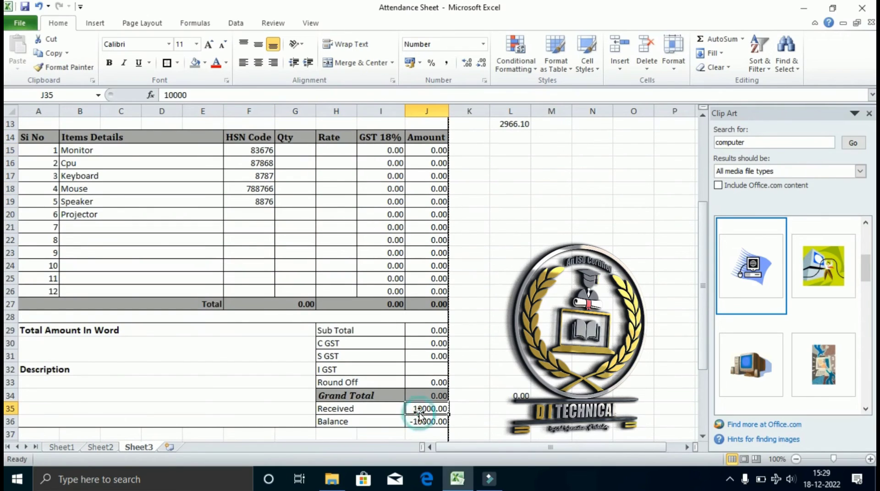
pyautogui.press('Delete')
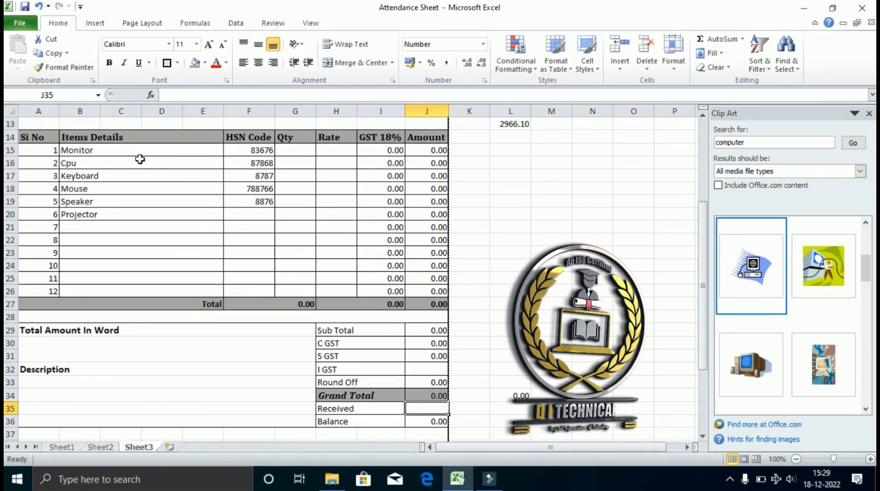
# - Enter quantity 1 and rate 2966.10 for the Monitor in row 15
pyautogui.click(293, 150)
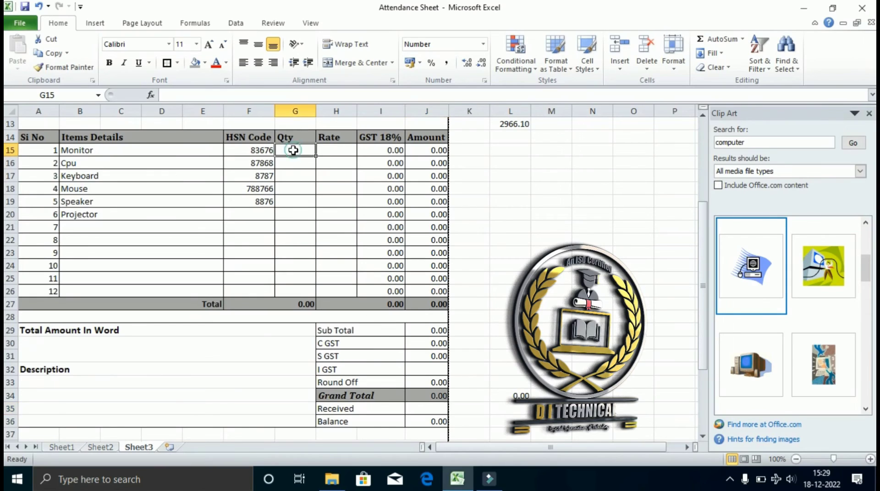
pyautogui.write('1')
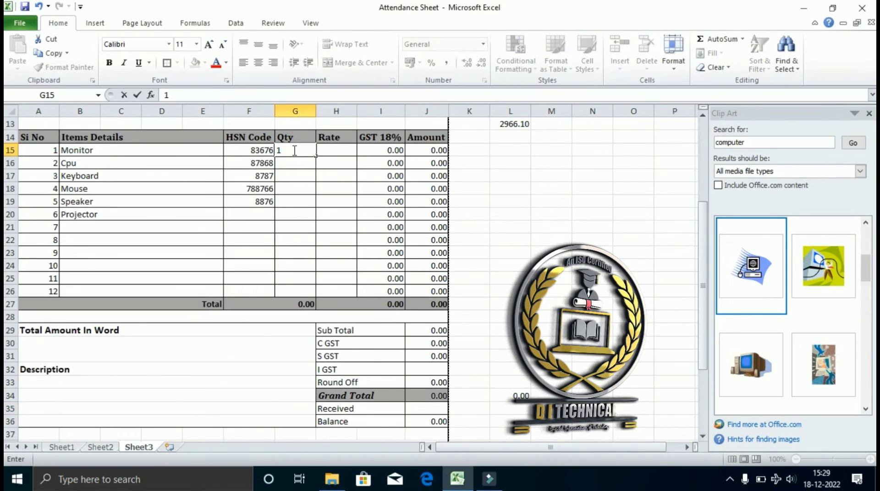
pyautogui.press('Tab')
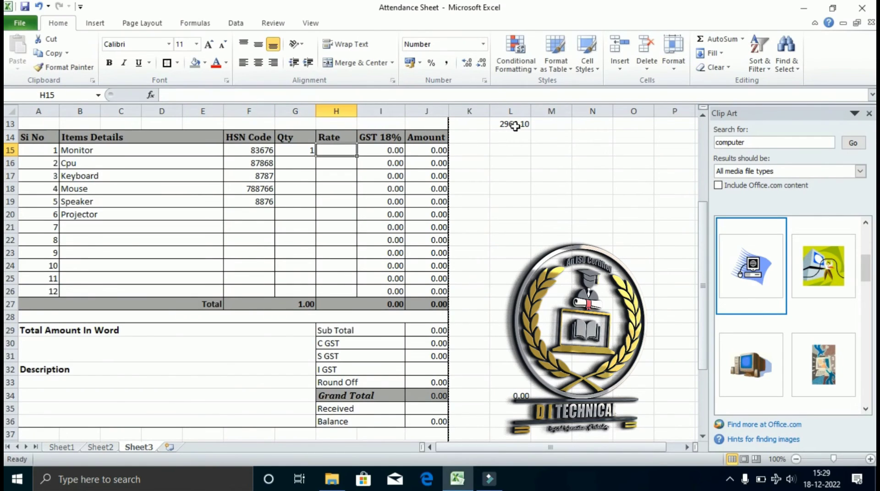
pyautogui.write('2966.10')
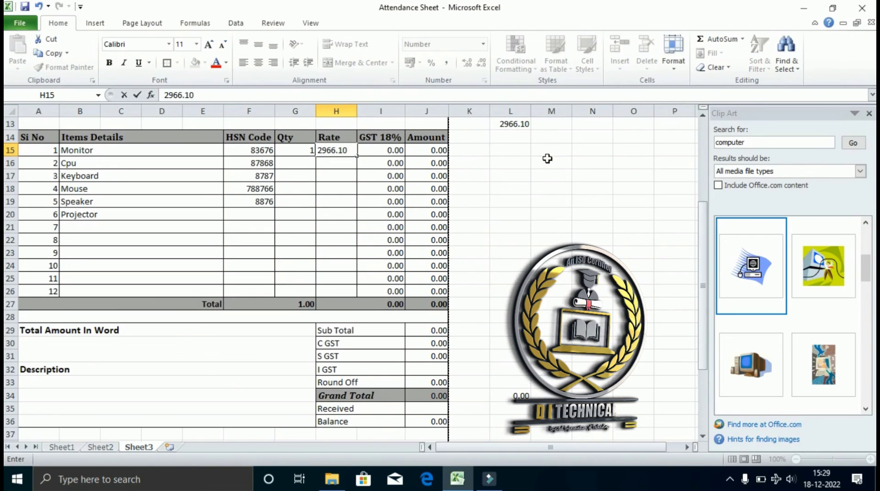
pyautogui.press('Return')
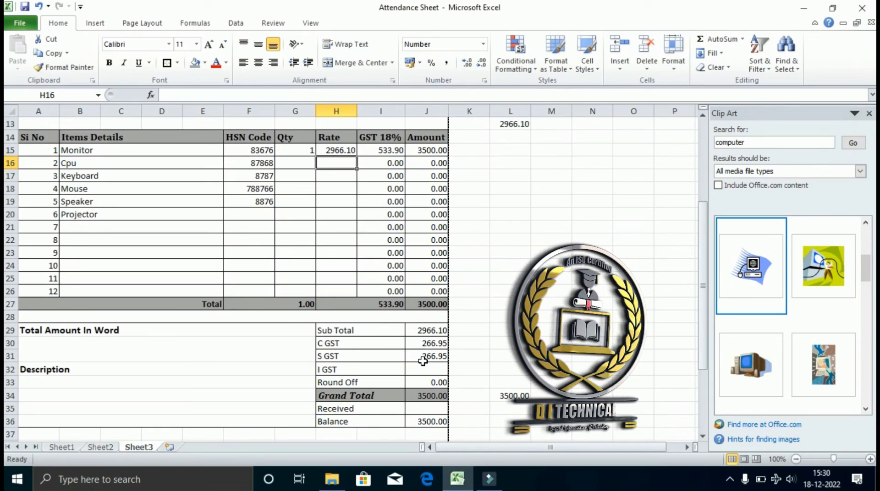
# - Format the Grand Total amount in J34 as bold, size 12, in the Cambria font
pyautogui.click(420, 398)
pyautogui.click(107, 64)
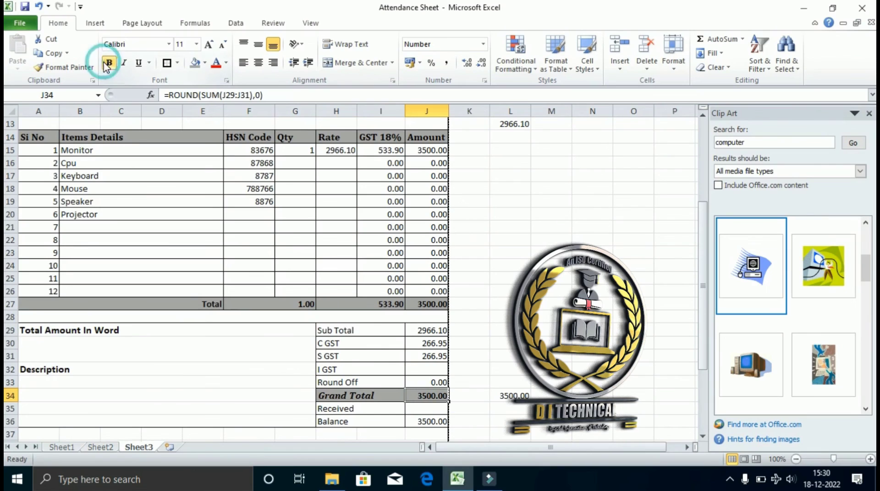
pyautogui.click(209, 44)
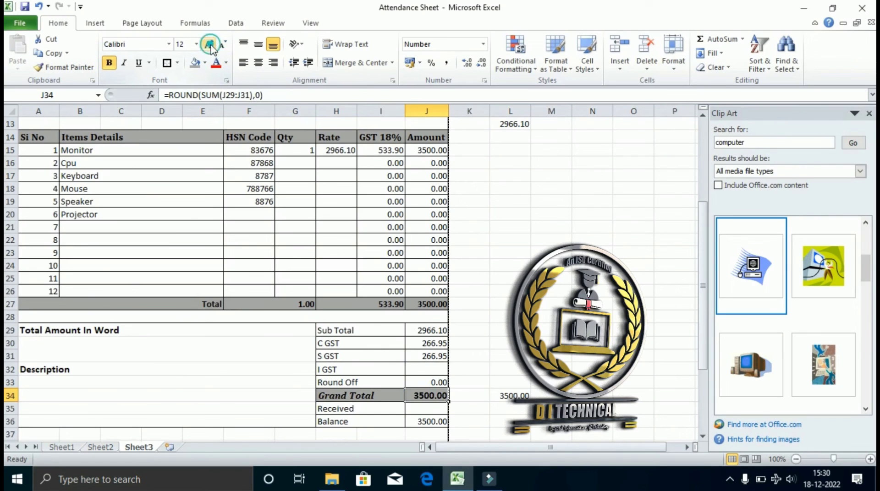
pyautogui.click(169, 44)
pyautogui.click(128, 74)
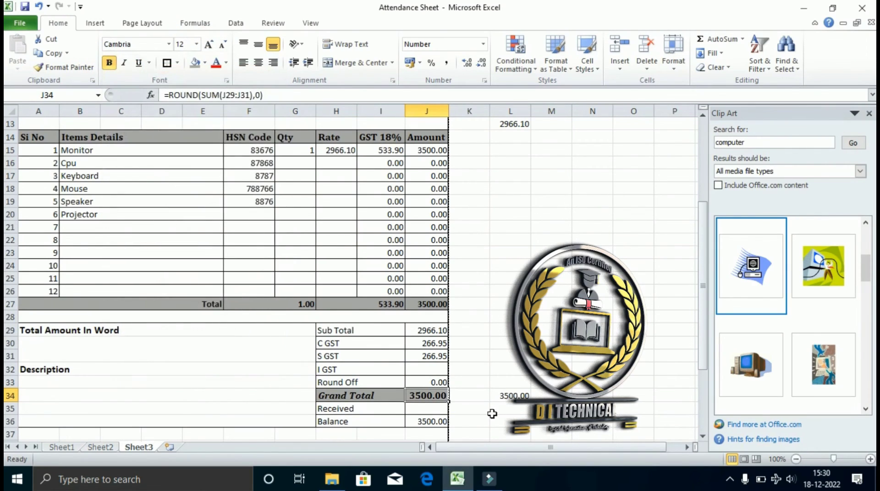
# - Make the Balance label and amount in row 36 bold at size 12 with a grey fill
pyautogui.scroll(-1, 491, 414)
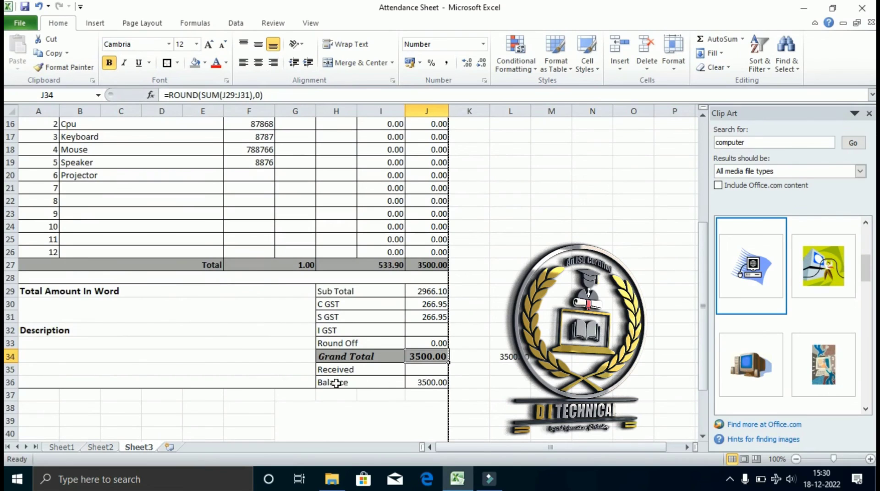
pyautogui.moveTo(336, 383); pyautogui.dragTo(426, 383)
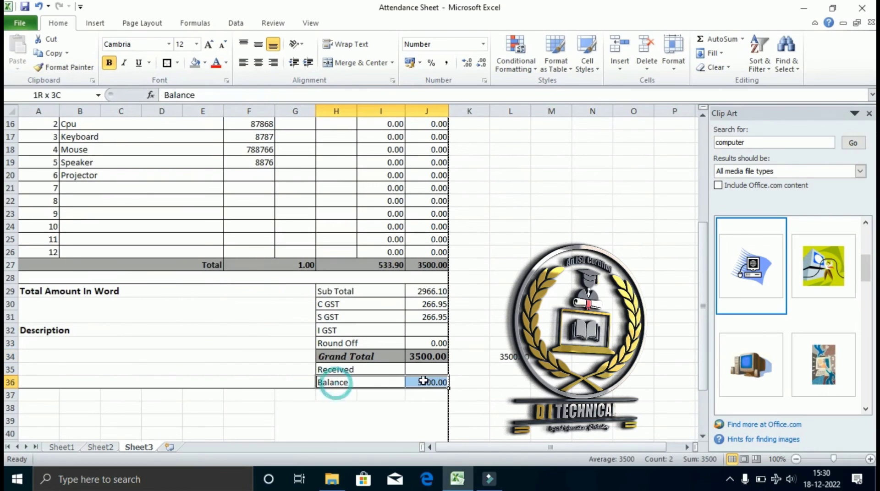
pyautogui.click(110, 63)
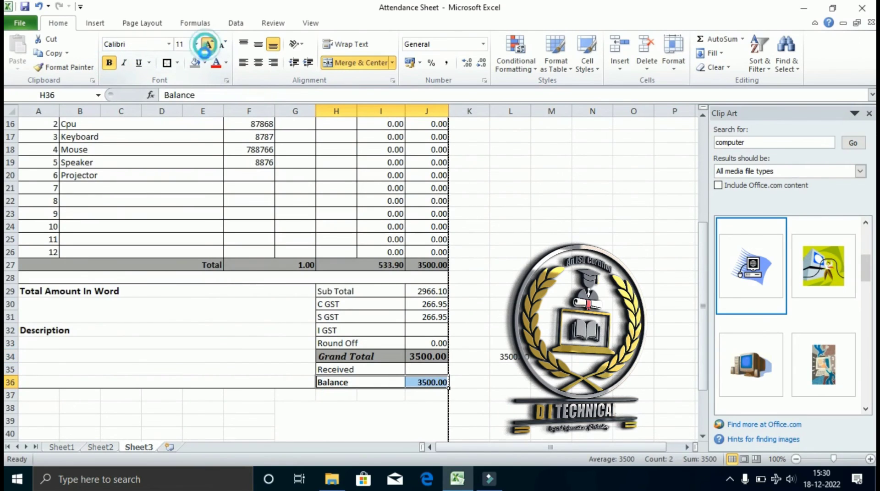
pyautogui.click(195, 63)
pyautogui.click(596, 357)
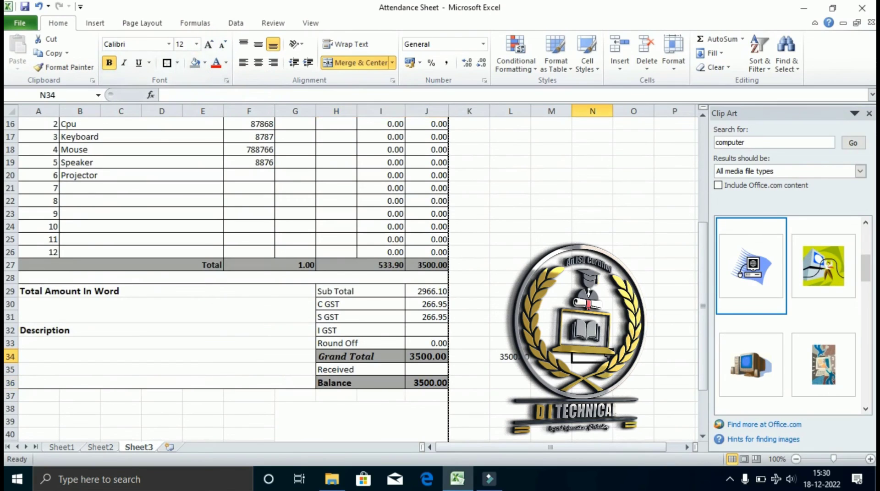
# - Set the Monitor's quantity in G15 to 2 to test the invoice totals
pyautogui.click(435, 361)
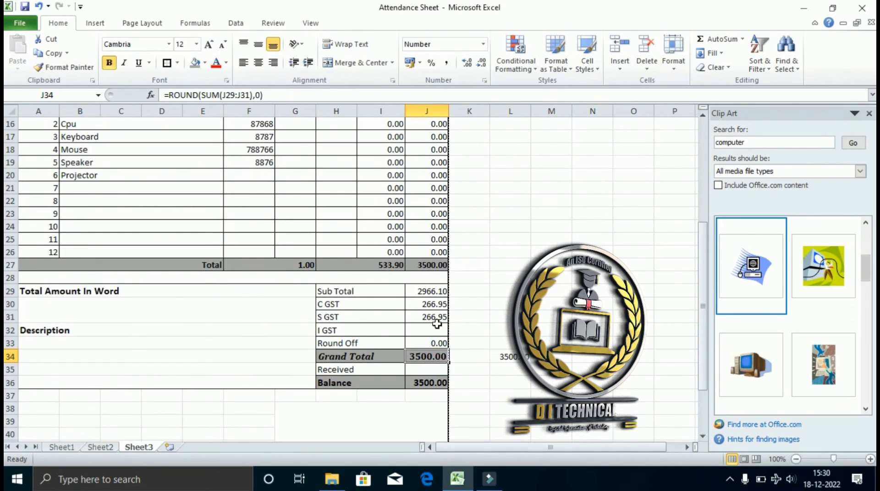
pyautogui.scroll(1, 427, 328)
pyautogui.click(307, 164)
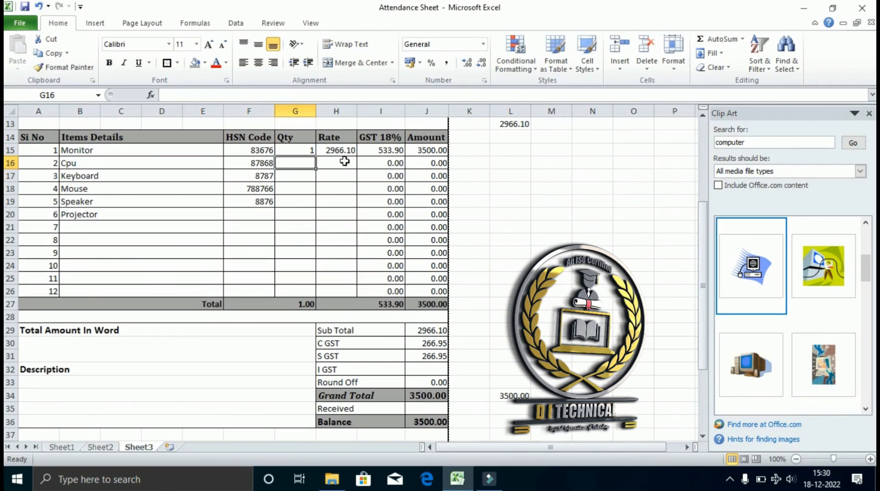
pyautogui.click(293, 151)
pyautogui.press('Delete')
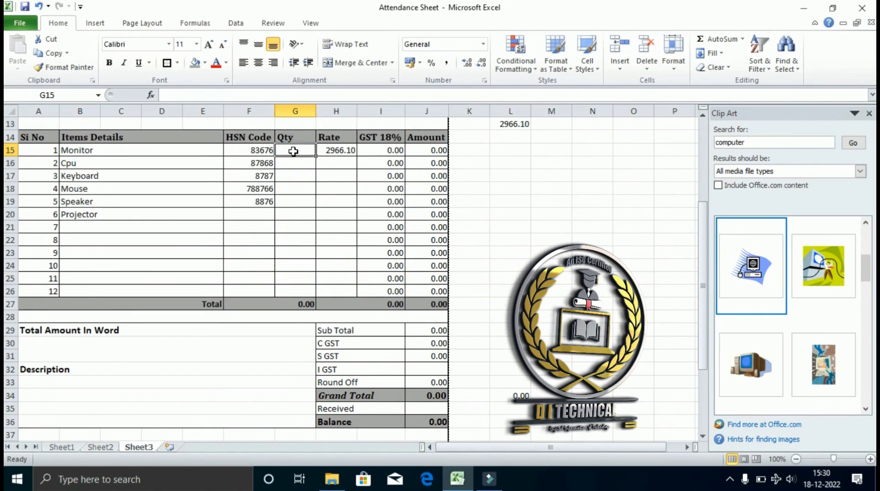
pyautogui.write('2')
pyautogui.press('Return')
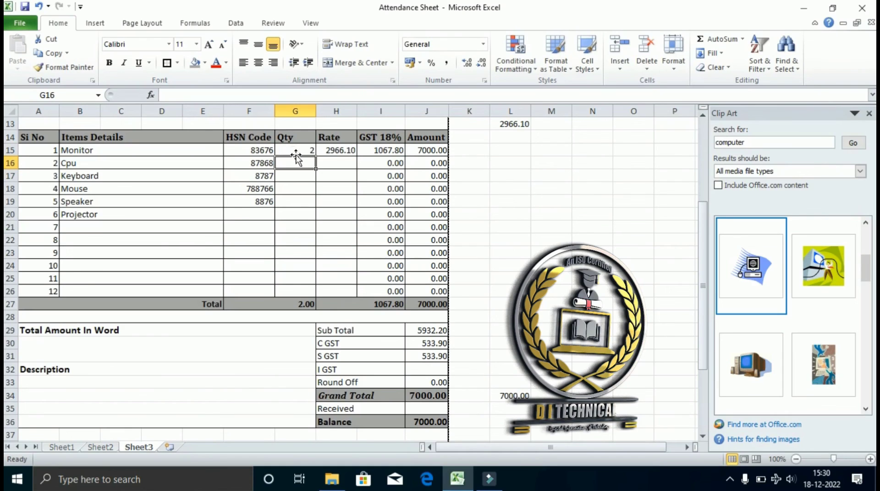
pyautogui.click(300, 153)
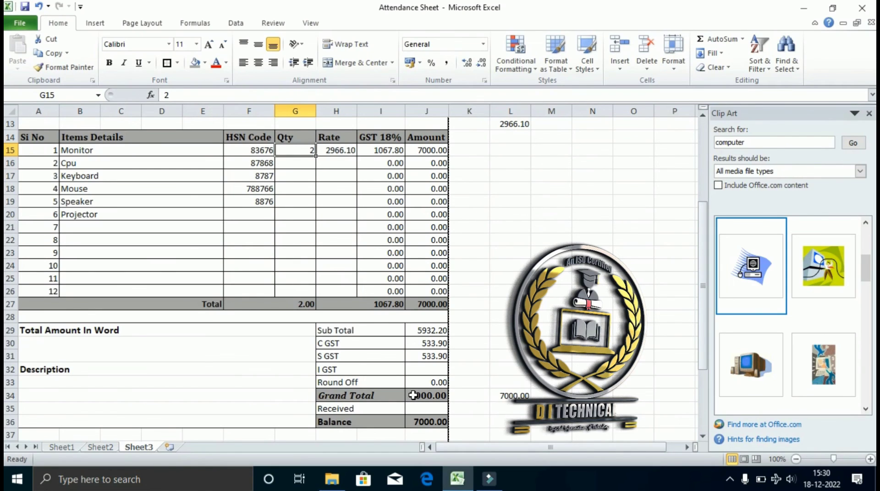
# - Go through the header's entry cells for Date, Invoice No, Party Name, Address, GSTIN and State in rows 7 to 12
pyautogui.scroll(4, 413, 396)
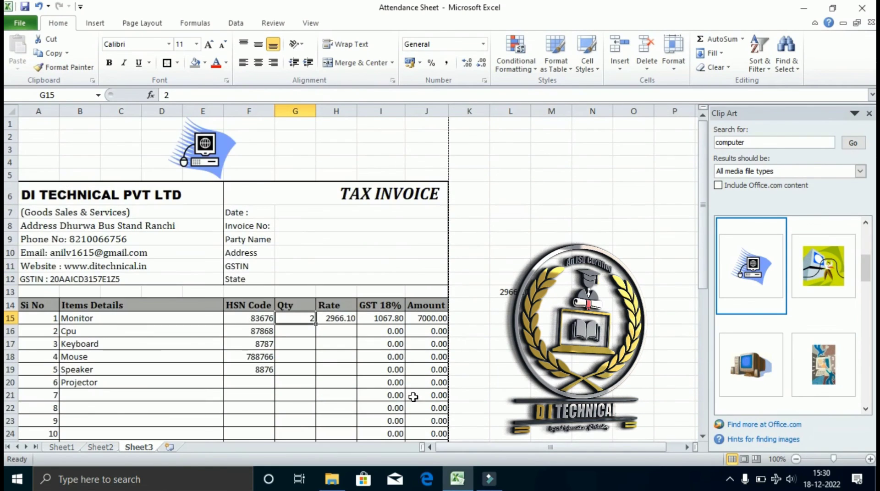
pyautogui.click(332, 214)
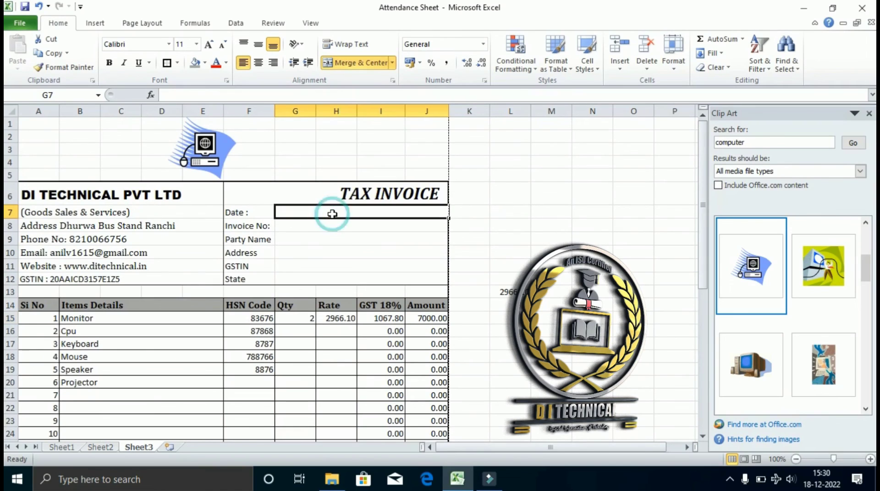
pyautogui.click(332, 225)
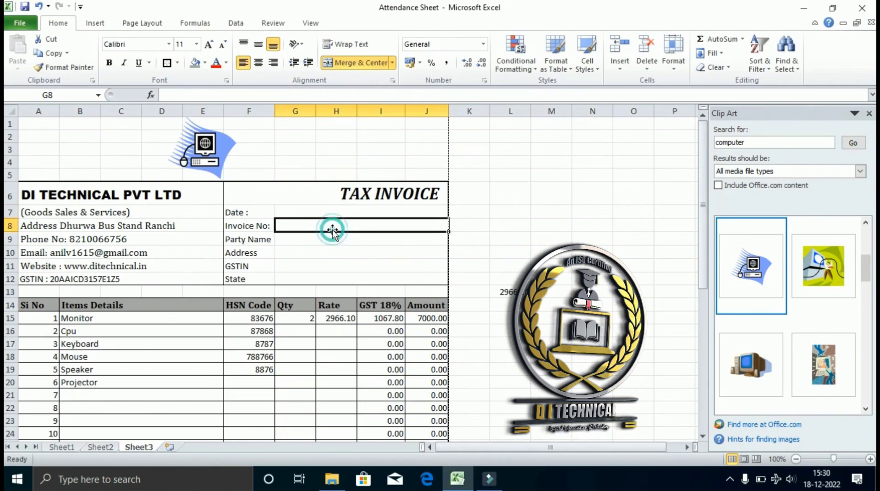
pyautogui.click(316, 239)
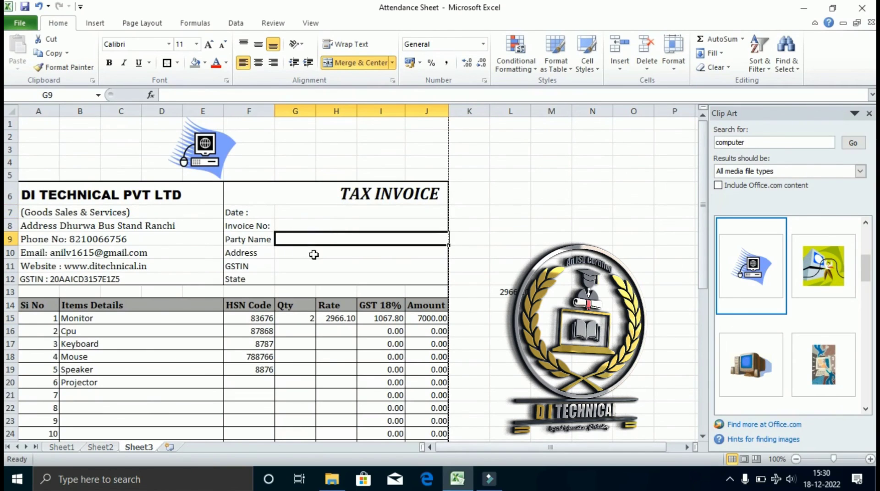
pyautogui.click(313, 254)
pyautogui.click(307, 269)
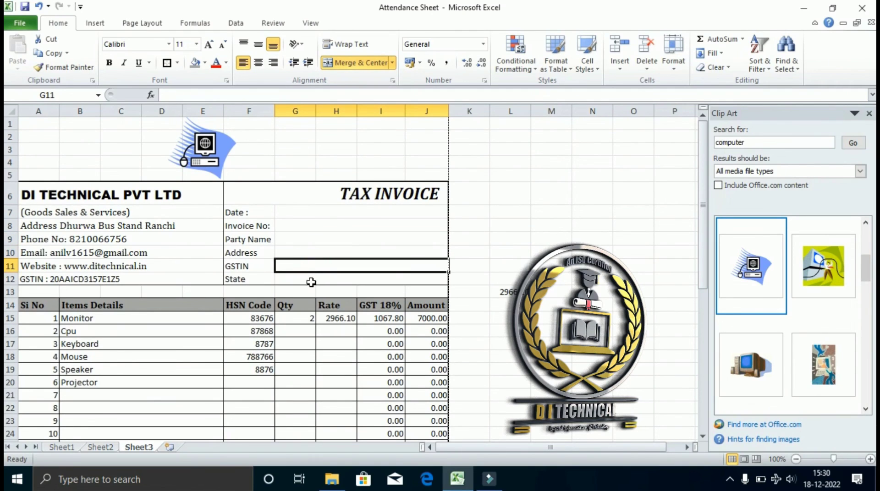
pyautogui.click(308, 280)
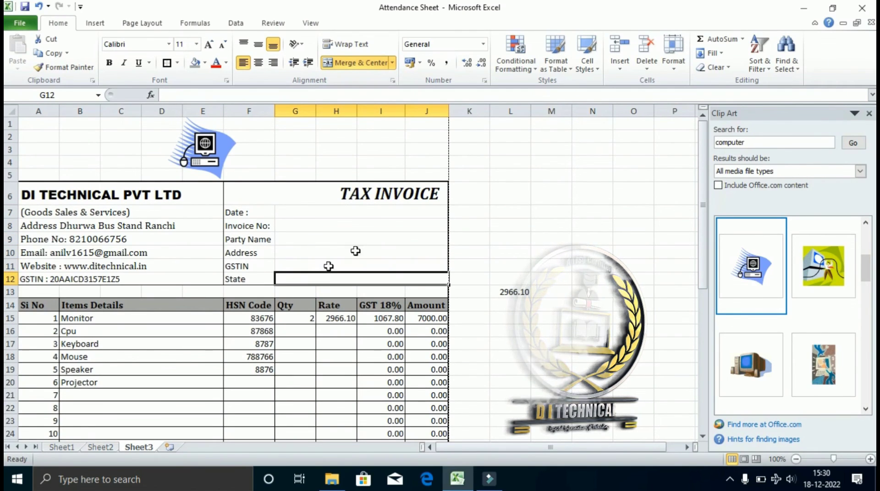
# - Clear the helper cells L9:M17 beside the invoice and check the sheet's print preview
pyautogui.moveTo(510, 238); pyautogui.dragTo(548, 339)
pyautogui.press('Delete')
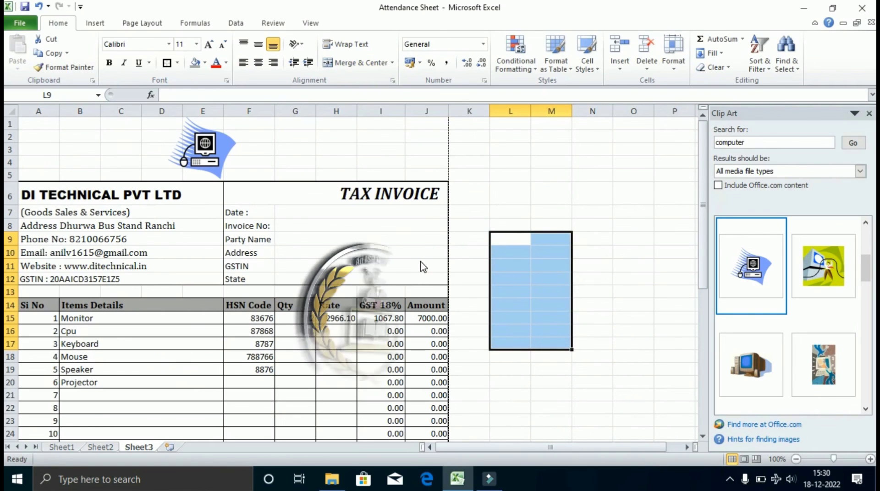
pyautogui.hotkey('ctrl', 'p')
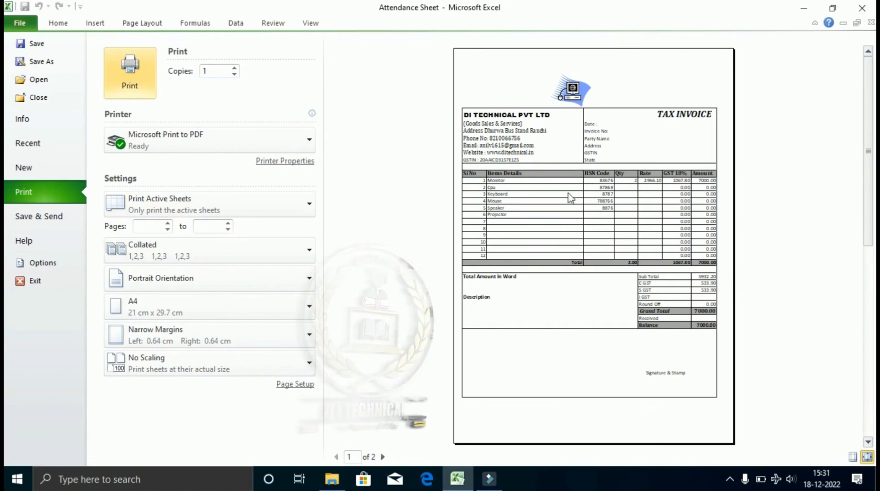
pyautogui.press('Escape')
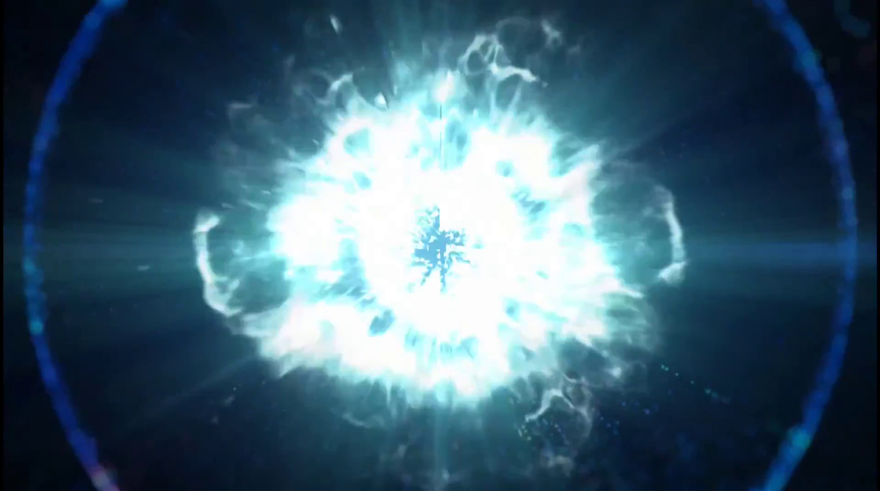